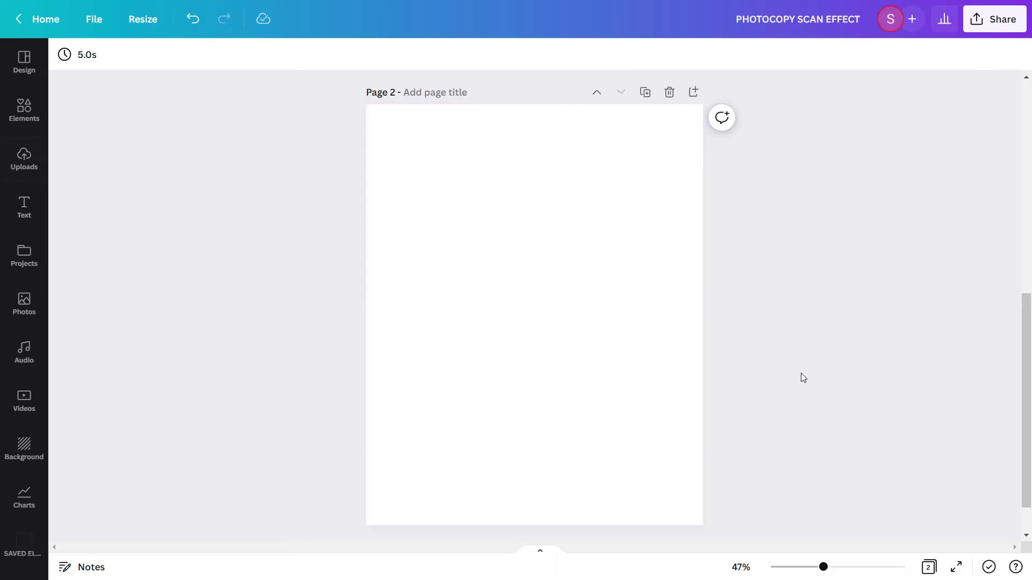
- From Uploads, add the man-in-the-hat portrait to the centre of Page 2 and deselect it
{"action": "left_click", "coordinate": [29, 165]}
{"action": "left_click", "coordinate": [104, 227]}
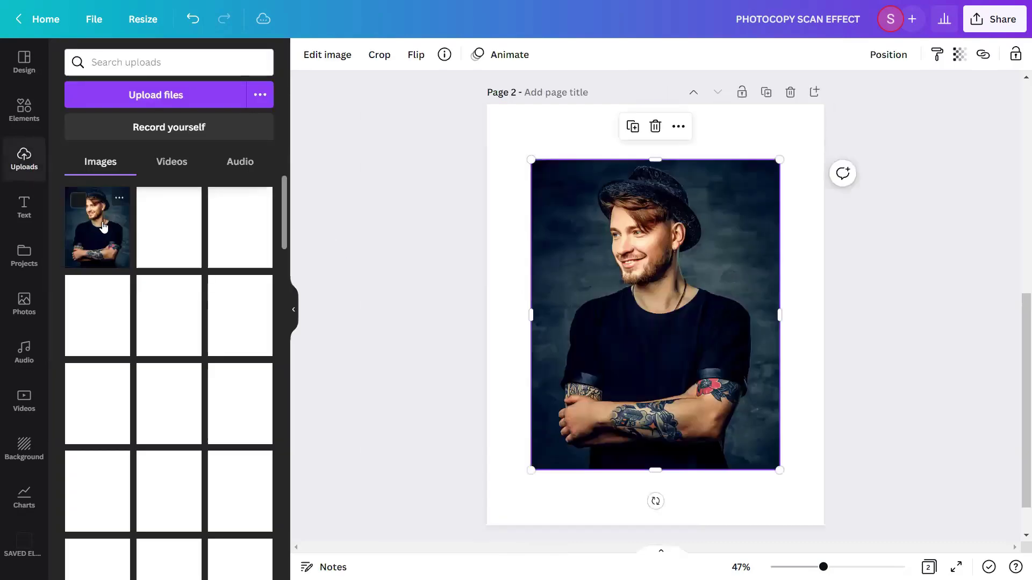
{"action": "left_click", "coordinate": [294, 310]}
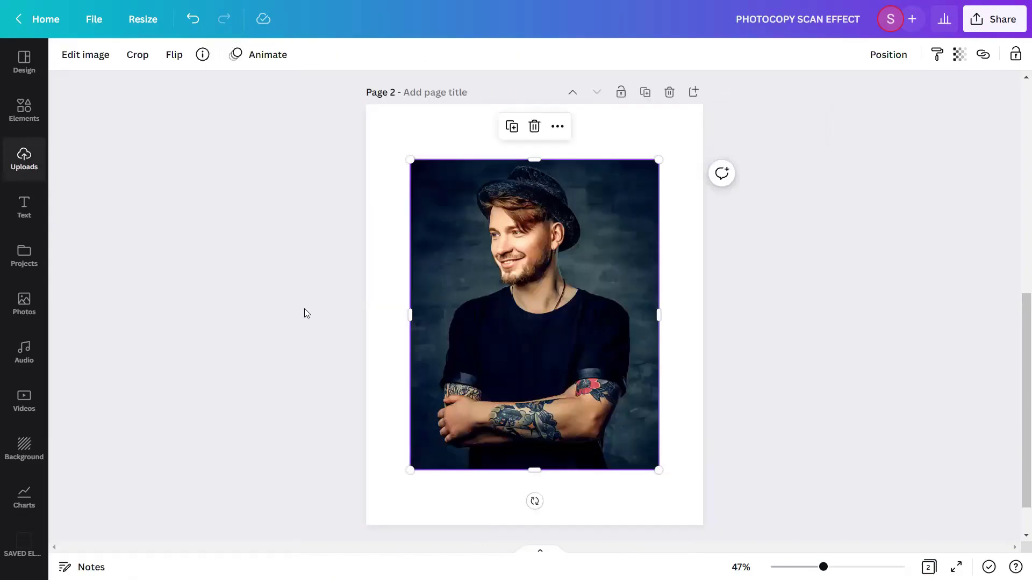
{"action": "left_click", "coordinate": [788, 299]}
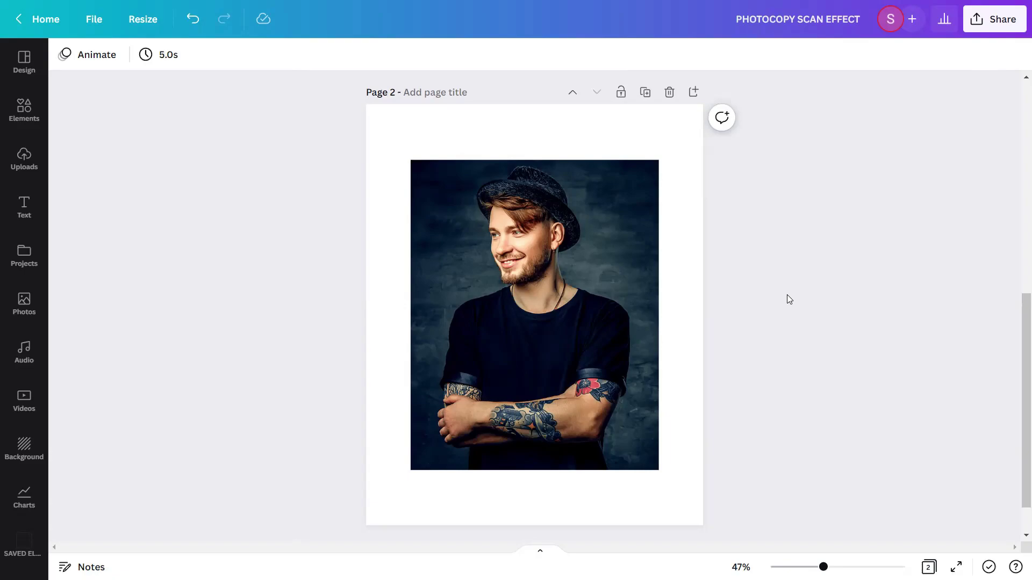
- Set the portrait as the background image of Page 2
{"action": "left_click", "coordinate": [599, 296]}
{"action": "right_click", "coordinate": [596, 293]}
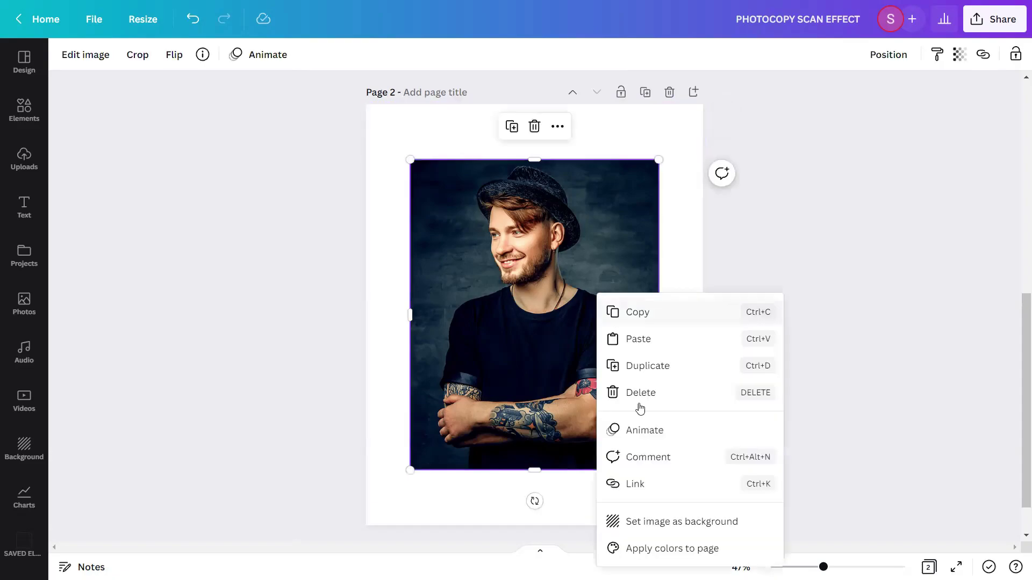
{"action": "left_click", "coordinate": [675, 524]}
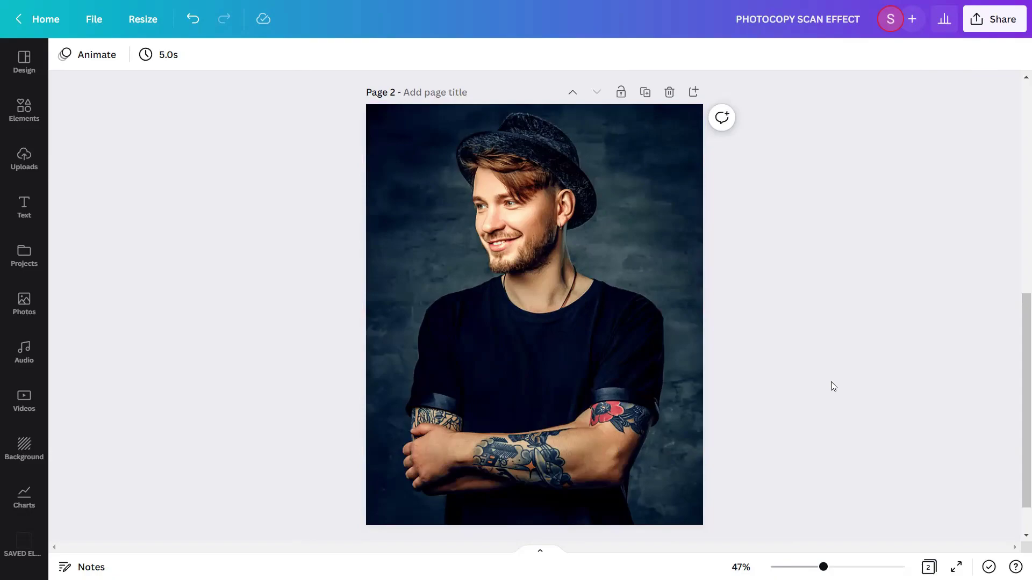
- Duplicate Page 2 into a new Page 3
{"action": "left_click", "coordinate": [645, 92]}
{"action": "left_click_drag", "start_coordinate": [1015, 469], "coordinate": [1018, 329]}
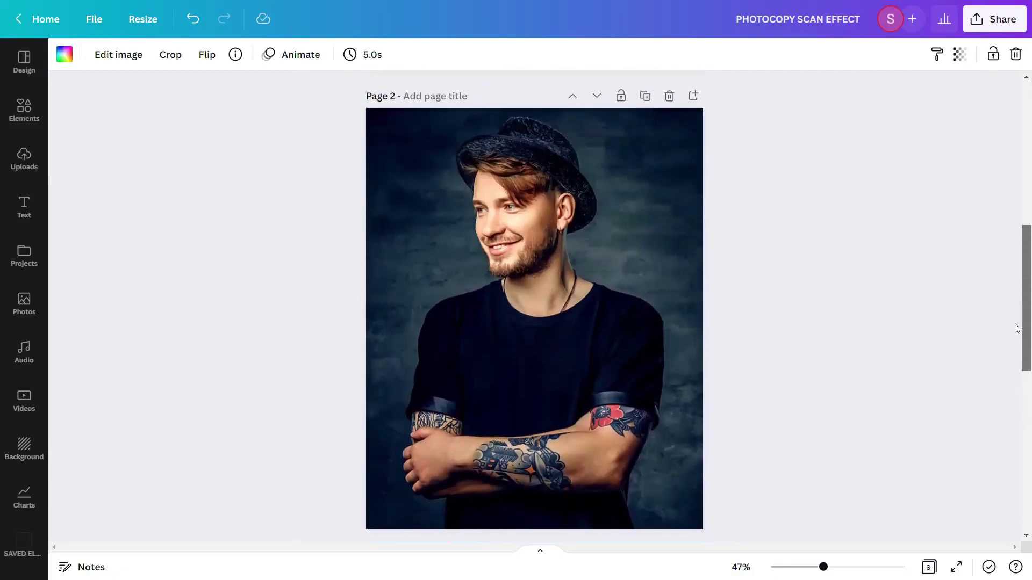
{"action": "left_click", "coordinate": [829, 411]}
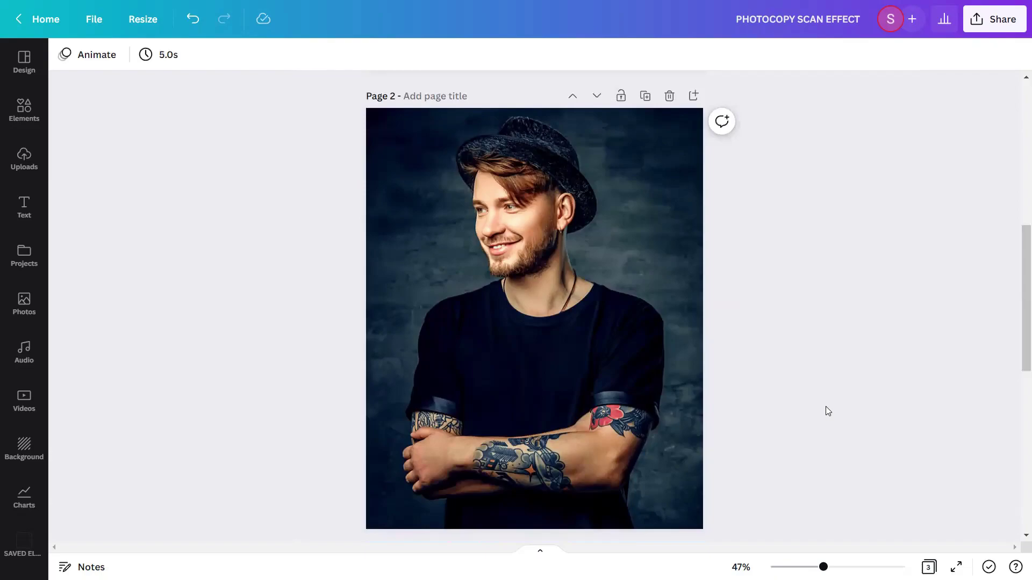
- Apply the Film filter from the Photogenic Mono filters to the Page 2 portrait
{"action": "left_click", "coordinate": [571, 384]}
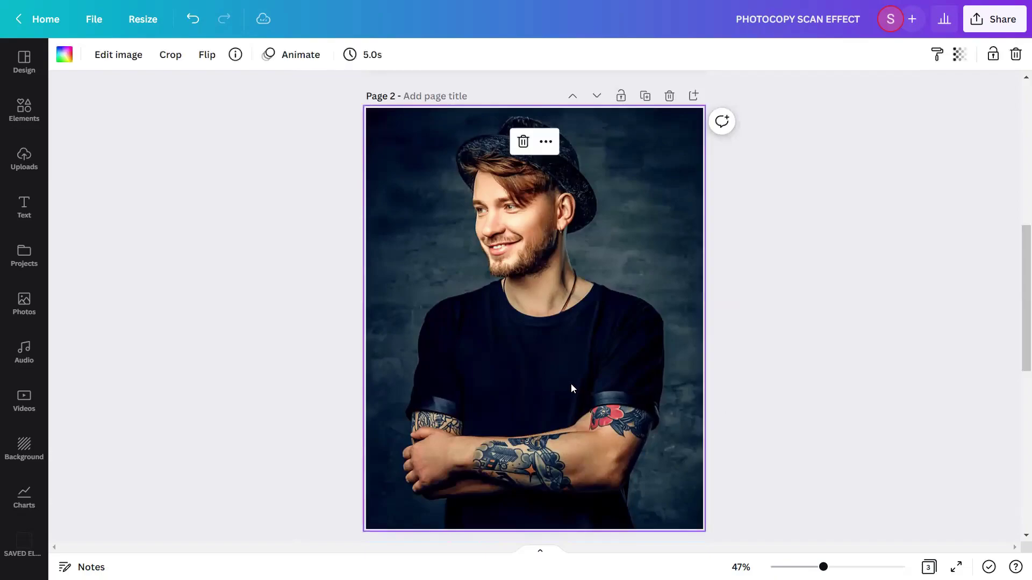
{"action": "left_click", "coordinate": [135, 58]}
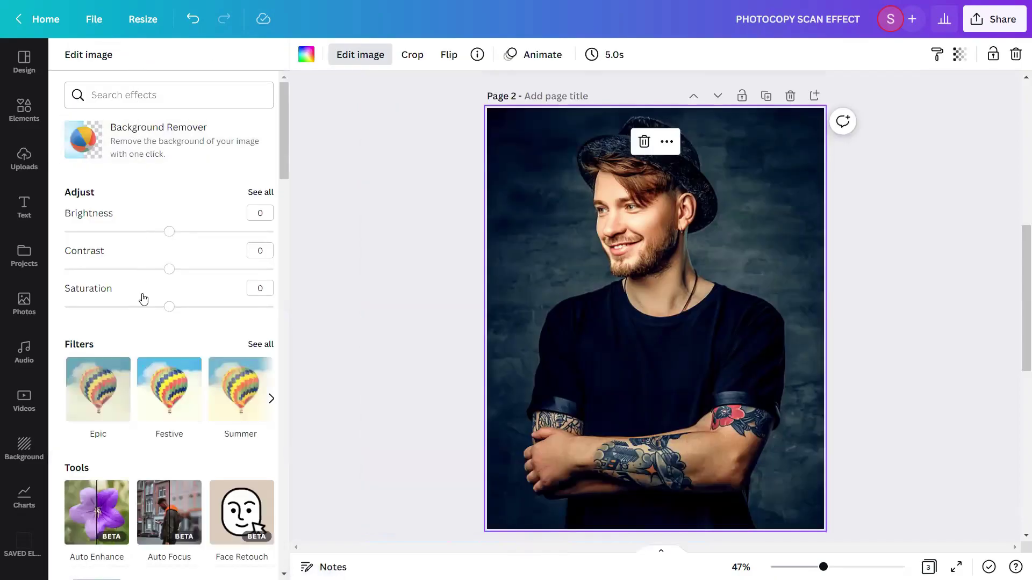
{"action": "scroll", "coordinate": [142, 299], "scroll_direction": "down", "scroll_amount": 13}
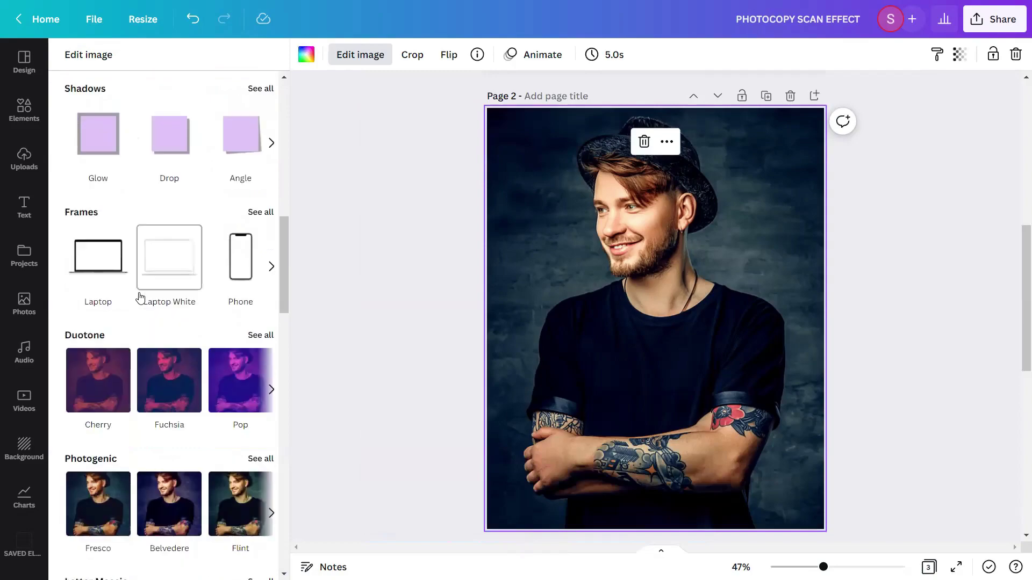
{"action": "scroll", "coordinate": [139, 299], "scroll_direction": "down", "scroll_amount": 3}
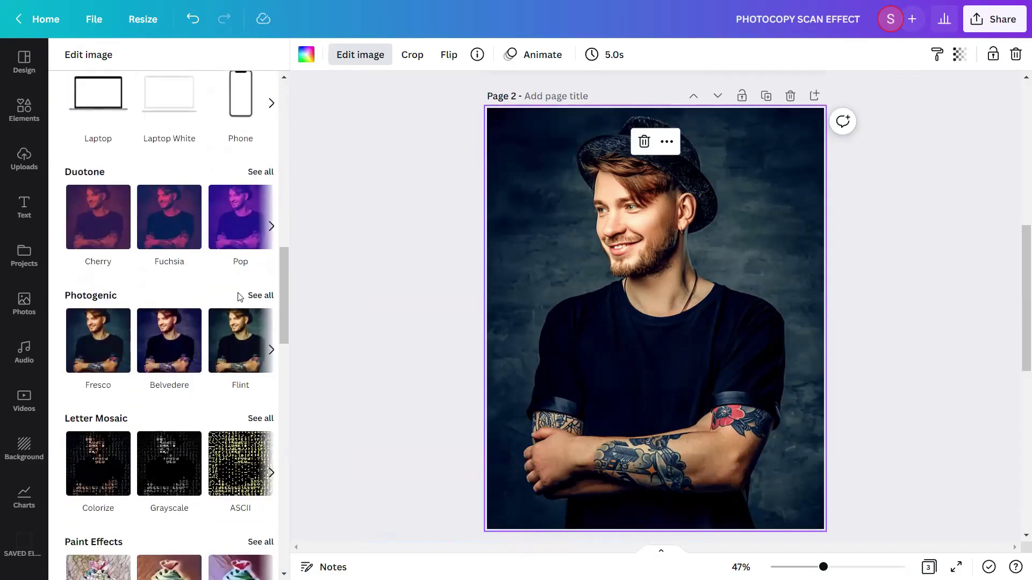
{"action": "left_click", "coordinate": [260, 295]}
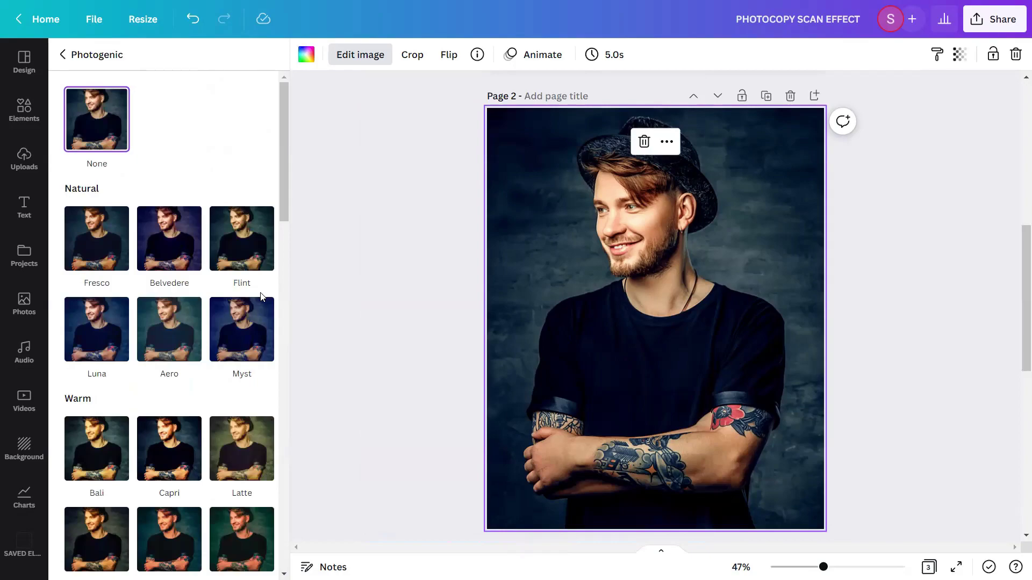
{"action": "scroll", "coordinate": [260, 296], "scroll_direction": "down", "scroll_amount": 5}
{"action": "scroll", "coordinate": [260, 296], "scroll_direction": "down", "scroll_amount": 9}
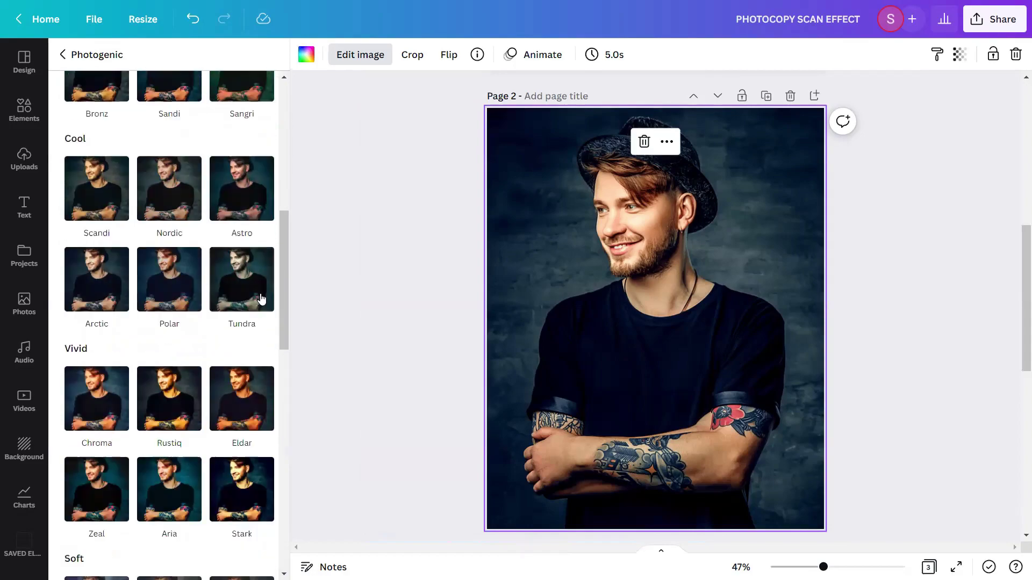
{"action": "scroll", "coordinate": [261, 296], "scroll_direction": "down", "scroll_amount": 8}
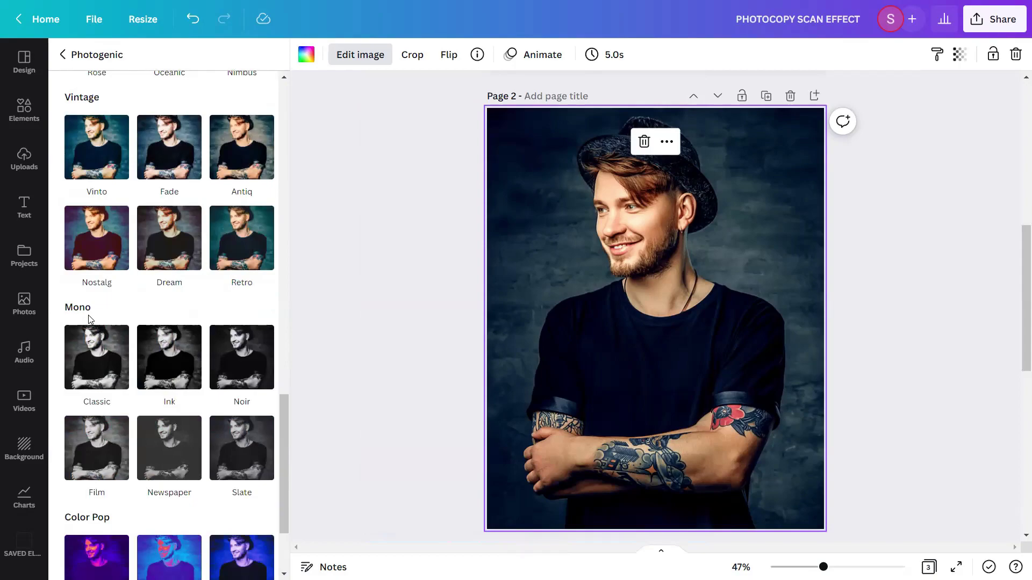
{"action": "left_click", "coordinate": [108, 442]}
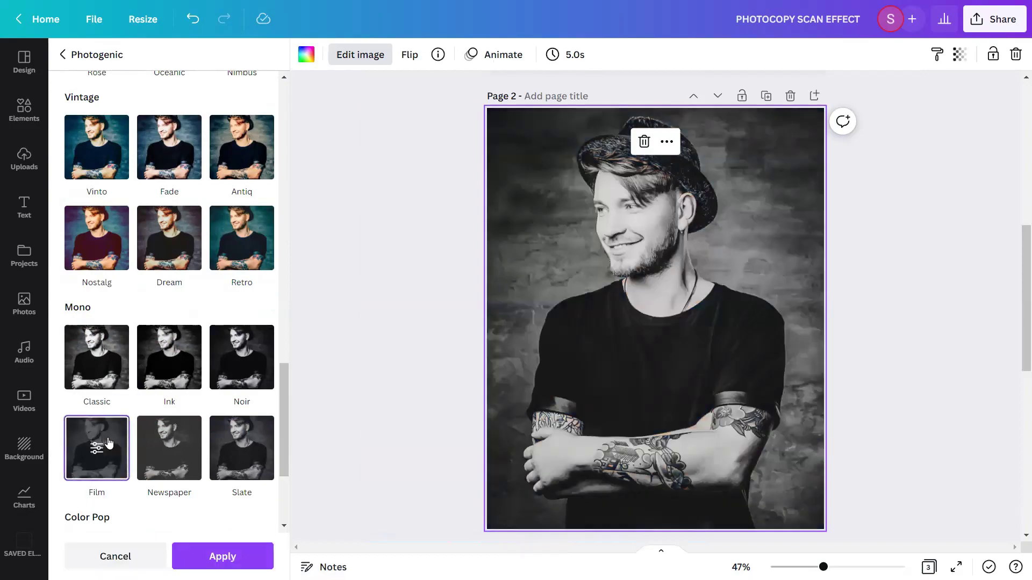
{"action": "left_click", "coordinate": [221, 557]}
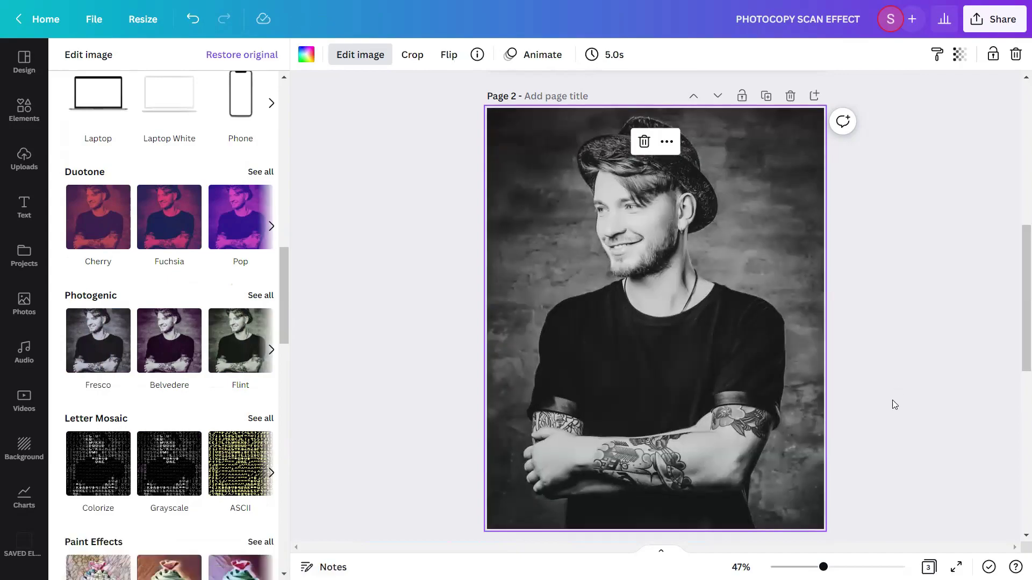
- Zoom in to inspect the black-and-white portrait, then close the editing panel and deselect
{"action": "left_click_drag", "start_coordinate": [823, 567], "coordinate": [864, 567]}
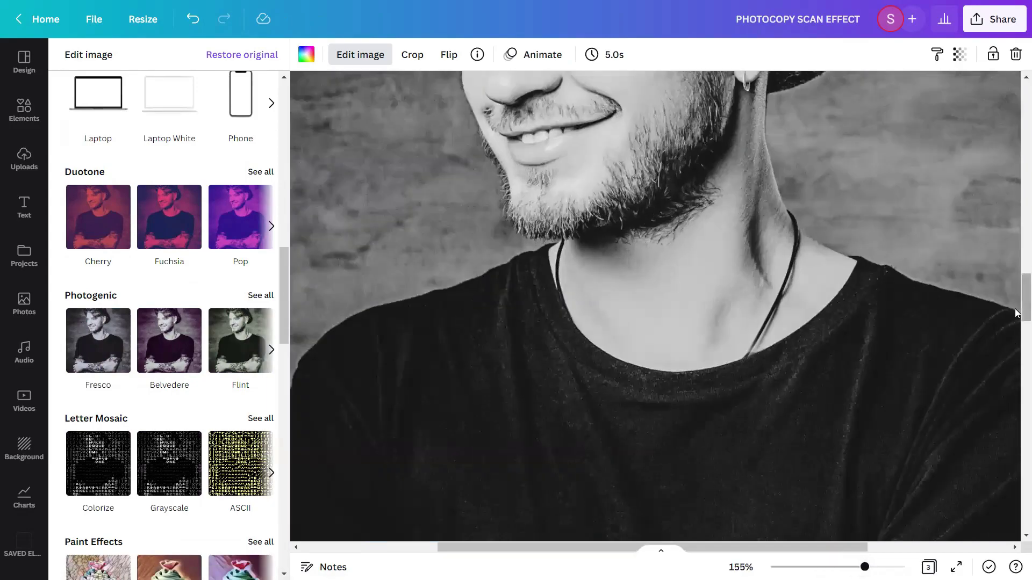
{"action": "left_click_drag", "start_coordinate": [1024, 304], "coordinate": [1016, 339]}
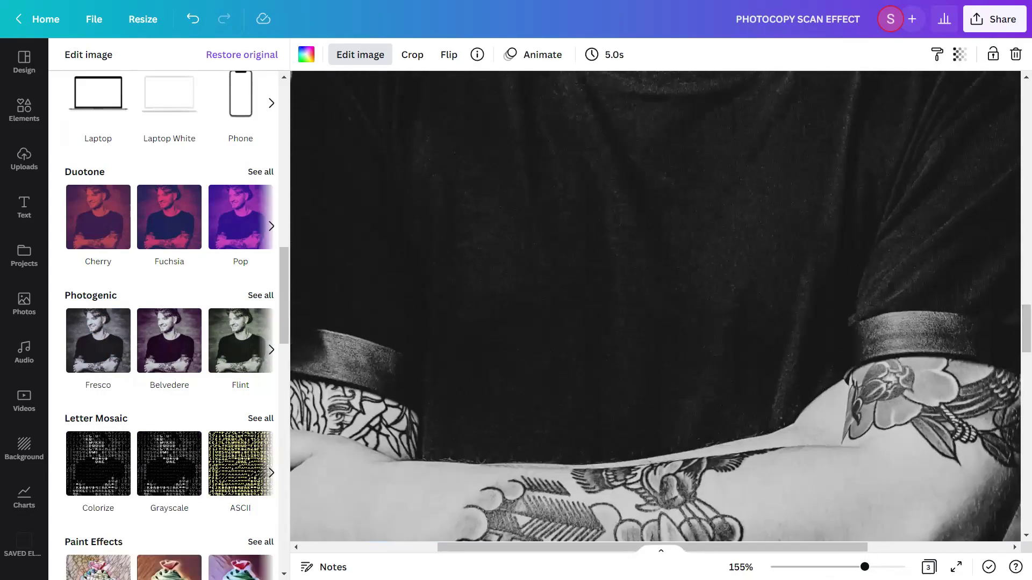
{"action": "scroll", "coordinate": [914, 471], "scroll_direction": "down", "scroll_amount": 3}
{"action": "scroll", "coordinate": [933, 465], "scroll_direction": "down", "scroll_amount": 3}
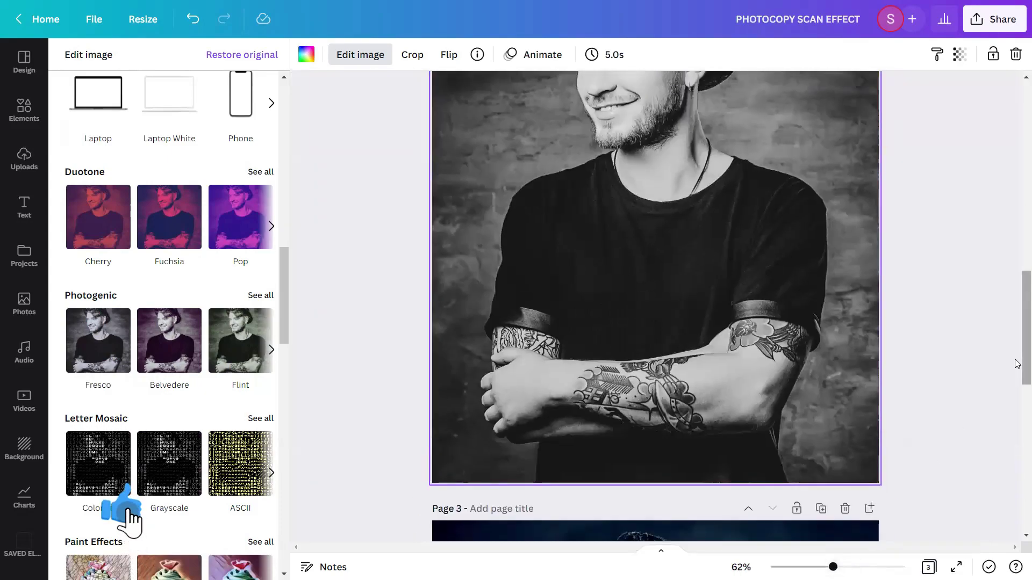
{"action": "scroll", "coordinate": [919, 460], "scroll_direction": "up", "scroll_amount": 5}
{"action": "scroll", "coordinate": [855, 558], "scroll_direction": "down", "scroll_amount": 3}
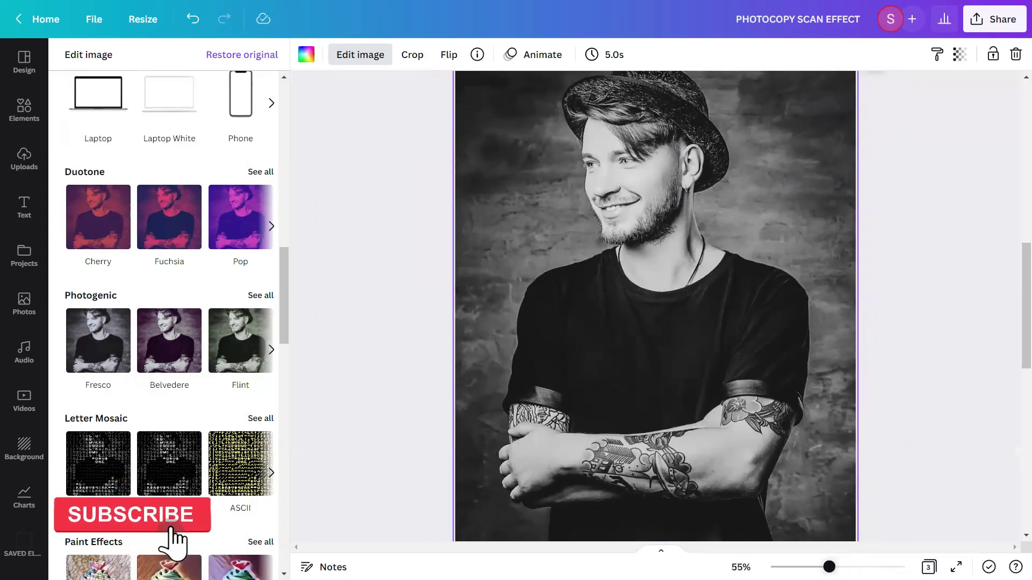
{"action": "scroll", "coordinate": [945, 490], "scroll_direction": "down", "scroll_amount": 2}
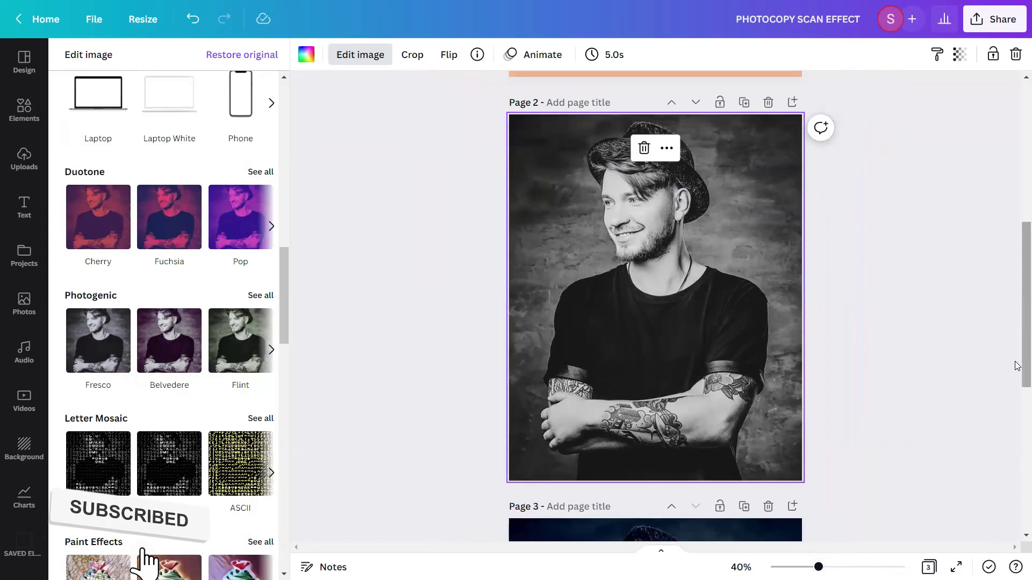
{"action": "scroll", "coordinate": [1018, 355], "scroll_direction": "up", "scroll_amount": 2}
{"action": "scroll", "coordinate": [1017, 355], "scroll_direction": "down", "scroll_amount": 1}
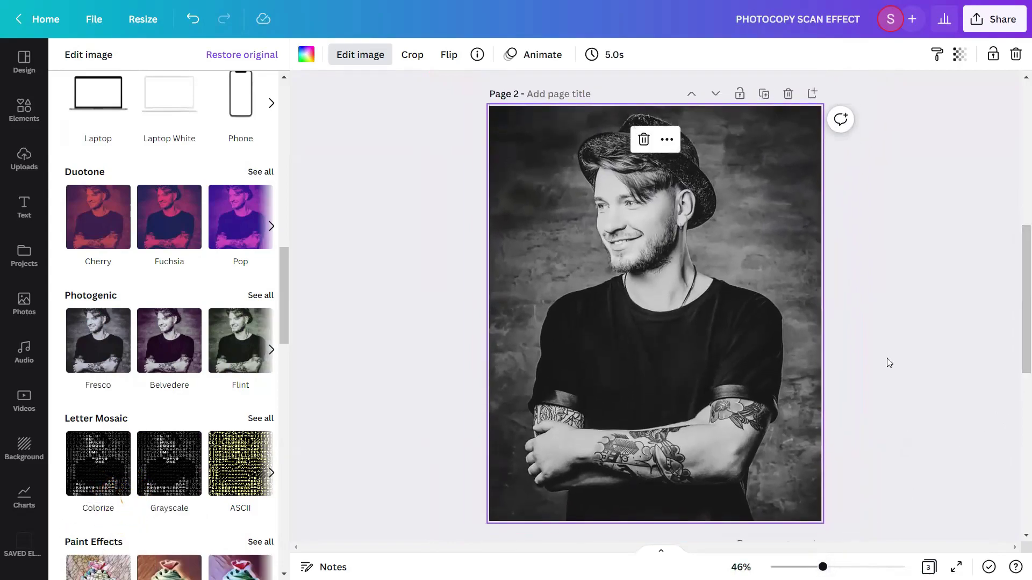
{"action": "left_click", "coordinate": [405, 340]}
{"action": "left_click", "coordinate": [856, 343]}
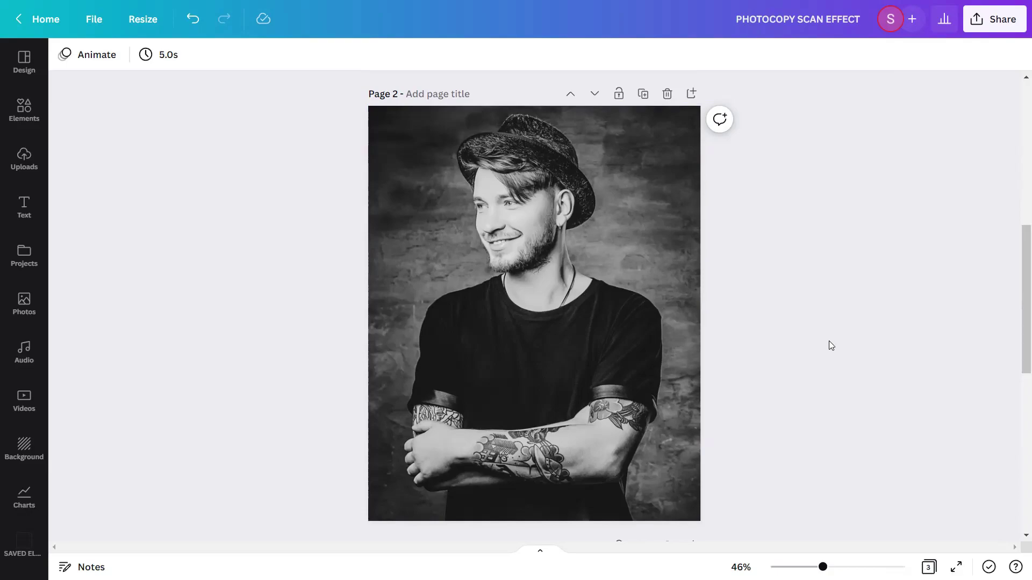
- Search Elements for 'PHOTOCOPY SCAN OVERLAY TEXTURE' and filter the results to Graphics
{"action": "left_click", "coordinate": [24, 119]}
{"action": "left_click", "coordinate": [143, 63]}
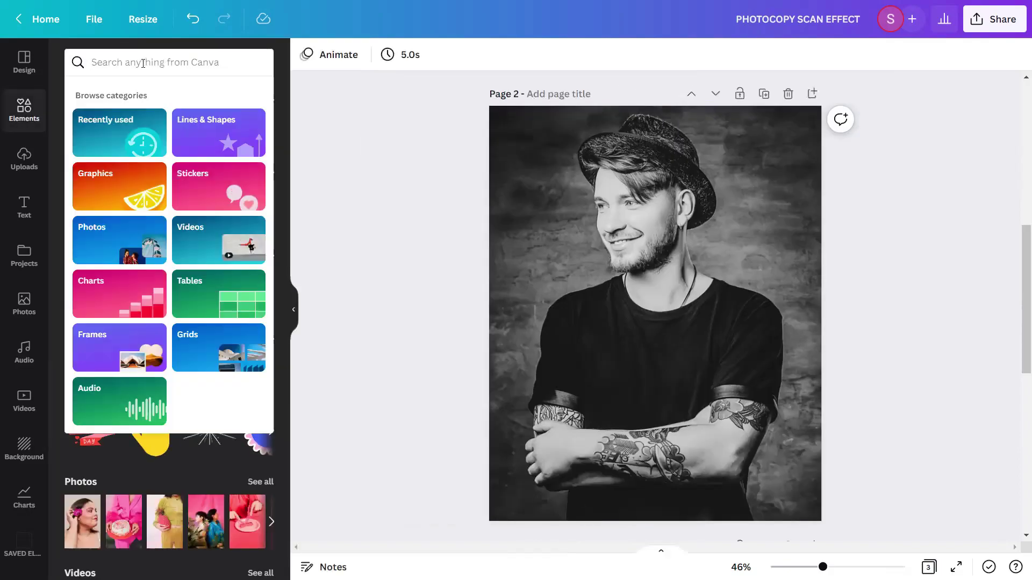
{"action": "type", "text": "P"}
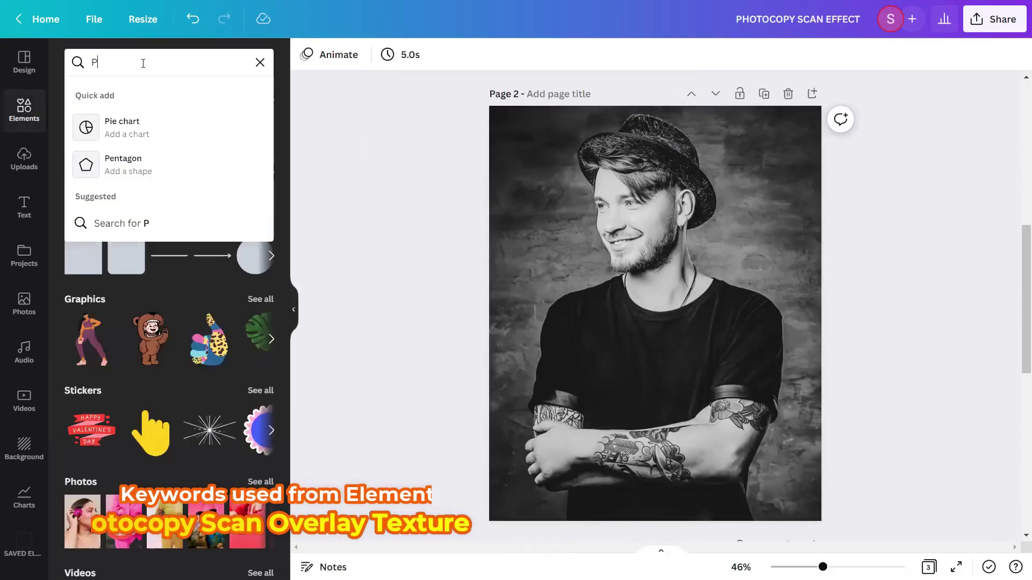
{"action": "type", "text": "HOTOCOPY"}
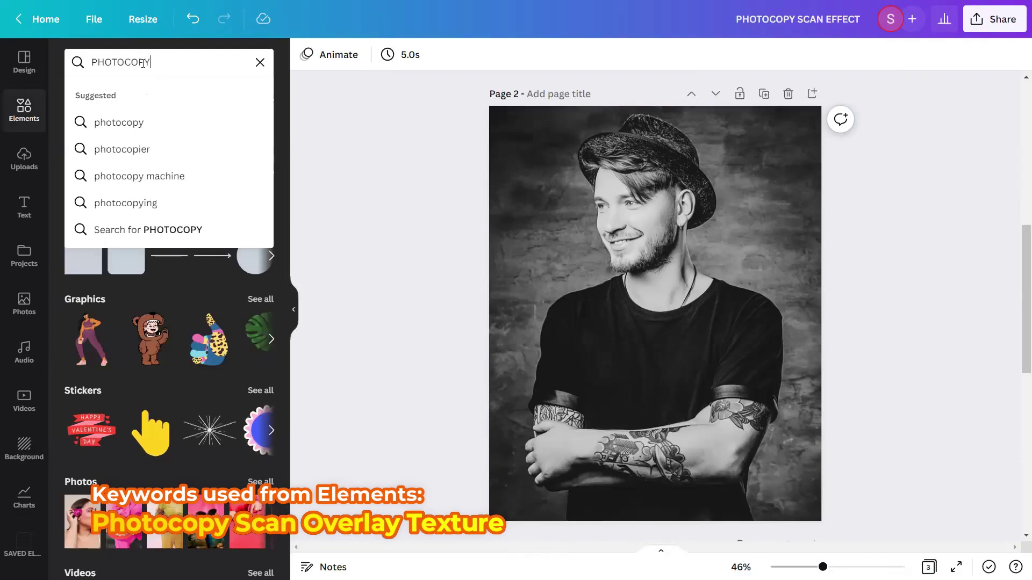
{"action": "type", "text": " S"}
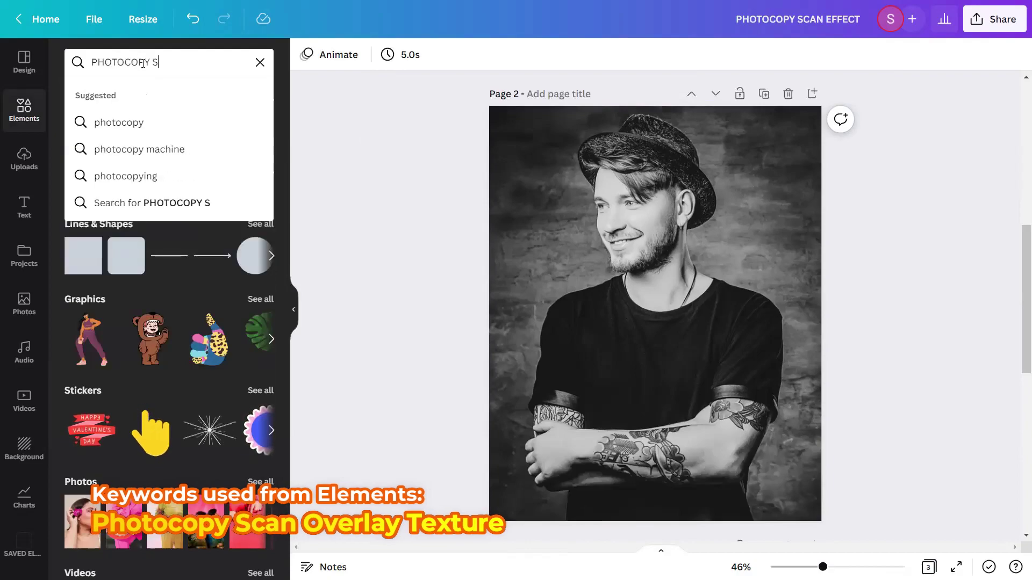
{"action": "type", "text": "CAN OVERLAY"}
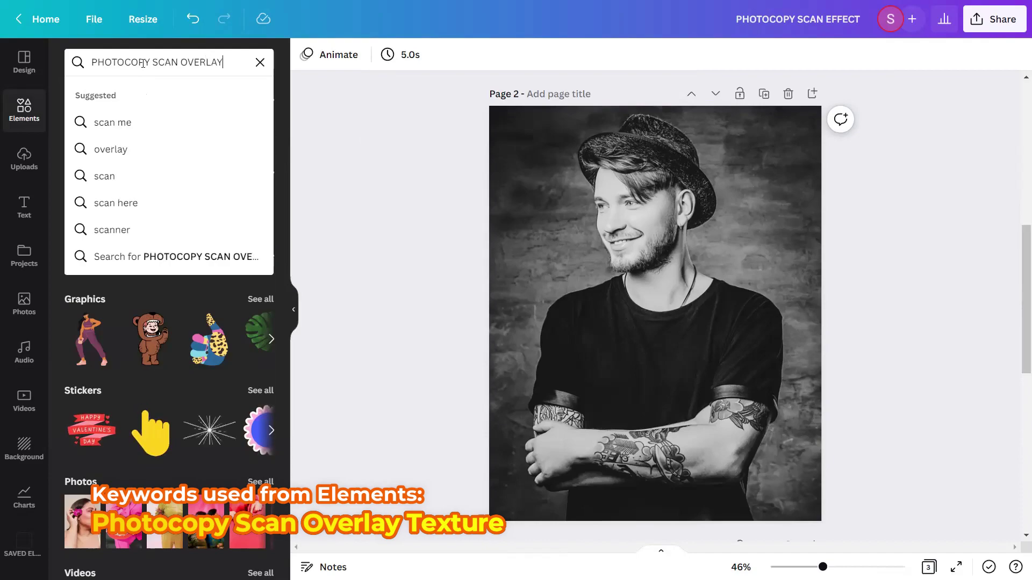
{"action": "type", "text": " TEXTURE"}
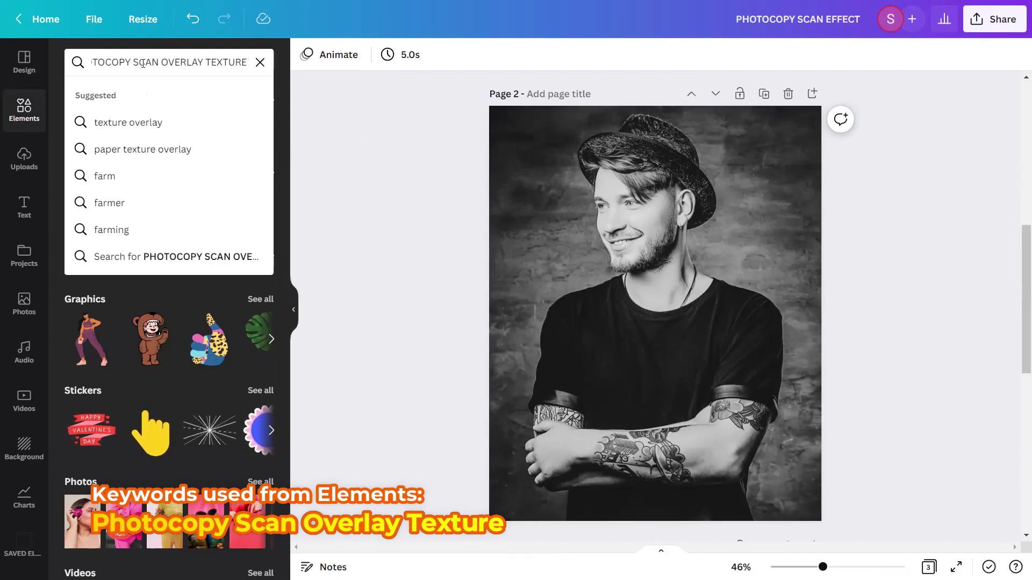
{"action": "key", "text": "Return"}
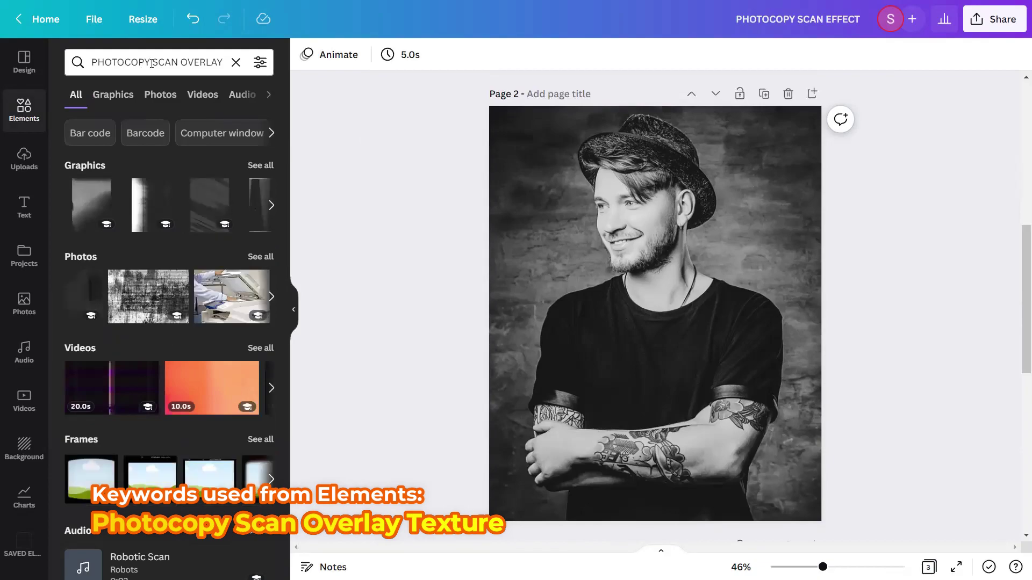
{"action": "left_click", "coordinate": [111, 97]}
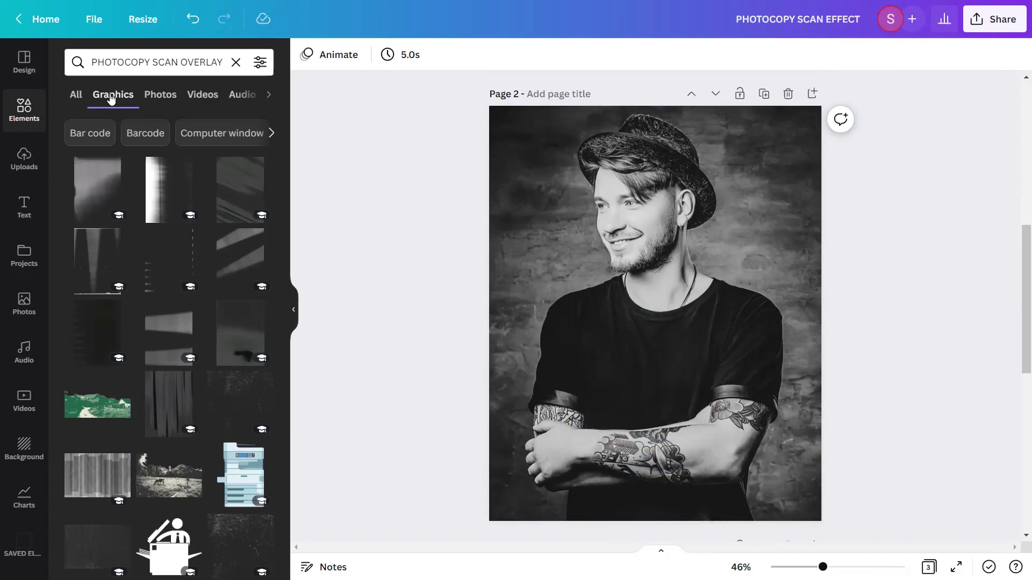
- Add the Photocopy Scan Overlay Texture graphic to Page 2 and flip it horizontally
{"action": "mouse_move", "coordinate": [192, 169]}
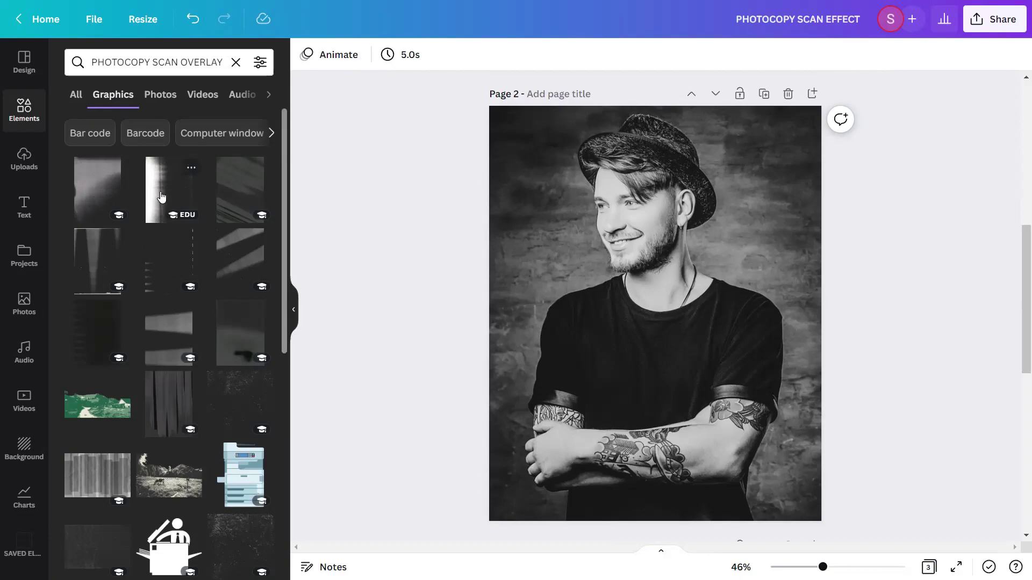
{"action": "left_click", "coordinate": [191, 169]}
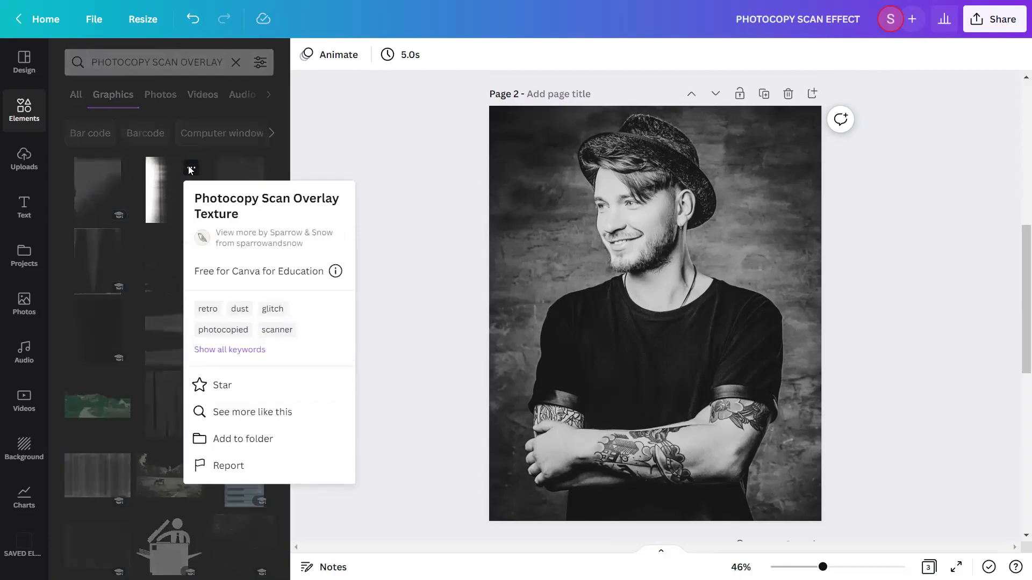
{"action": "left_click", "coordinate": [151, 193]}
{"action": "left_click", "coordinate": [160, 194]}
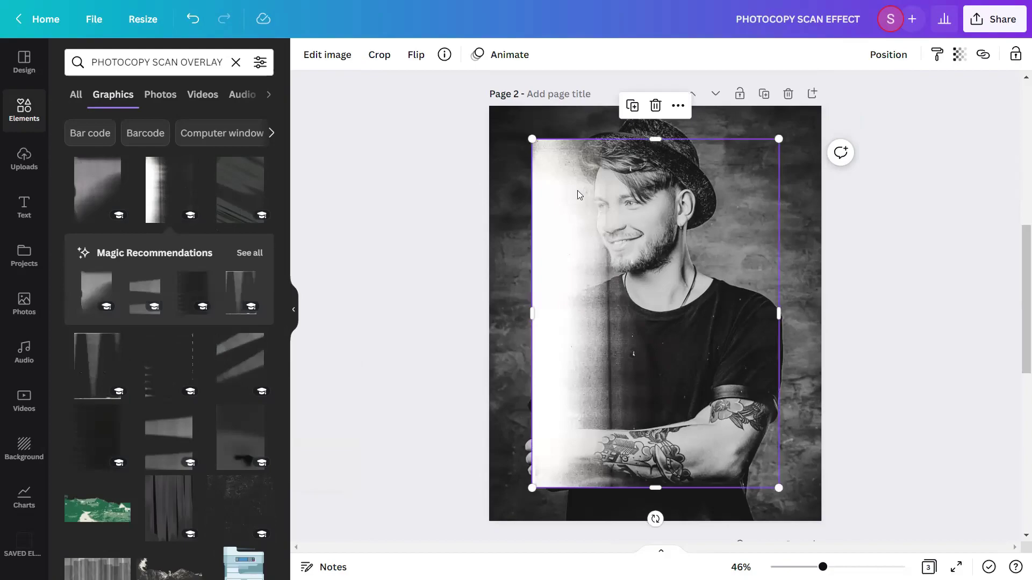
{"action": "left_click", "coordinate": [416, 54]}
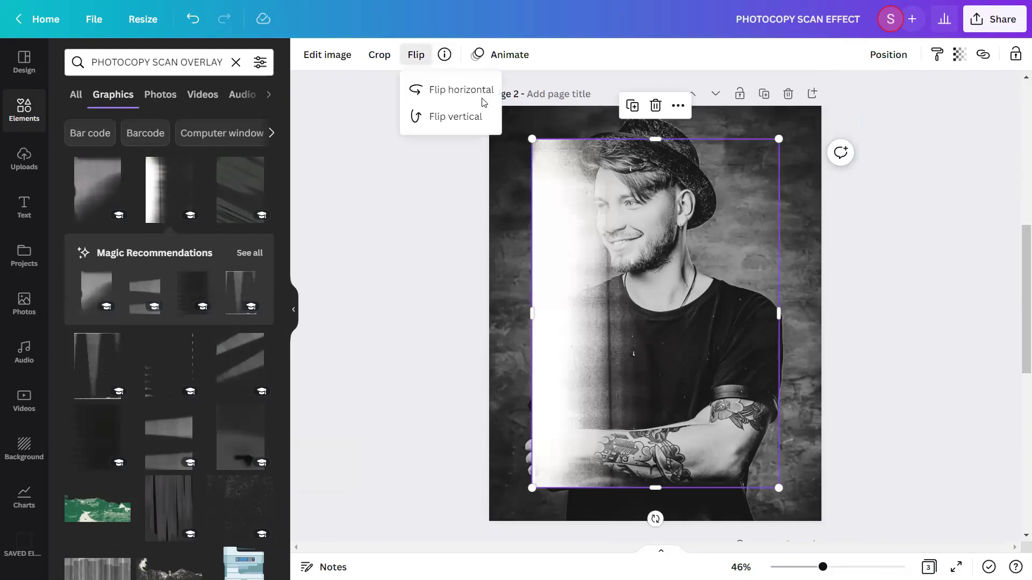
{"action": "left_click", "coordinate": [437, 91]}
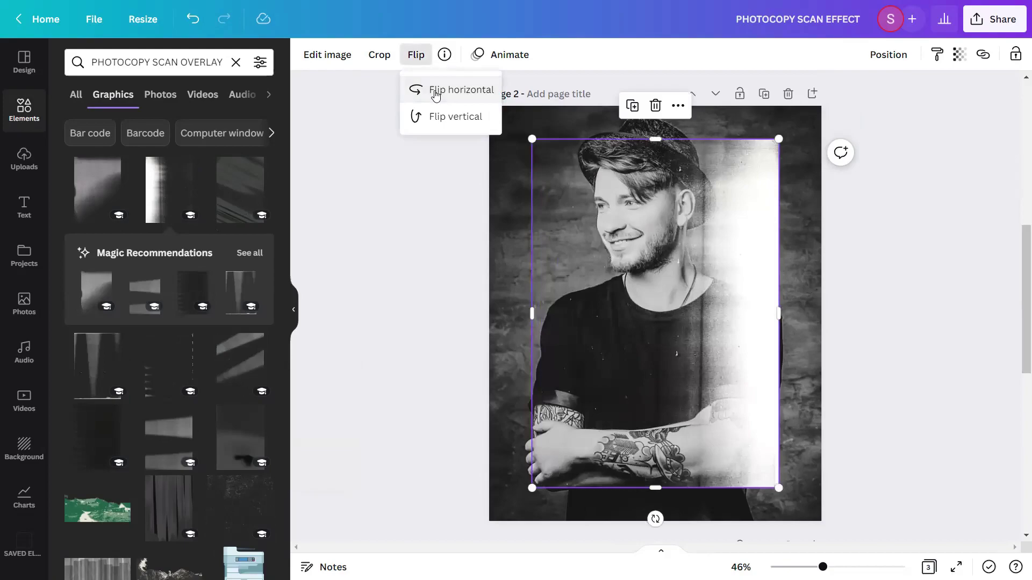
{"action": "left_click", "coordinate": [604, 232]}
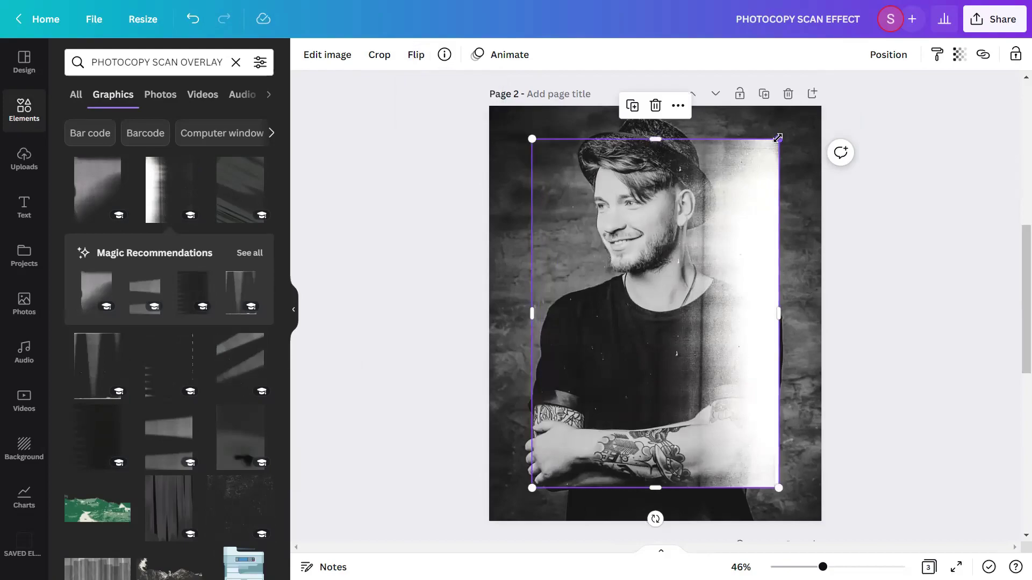
- Enlarge the texture to the full page height and shift it toward the right edge
{"action": "left_click_drag", "start_coordinate": [778, 137], "coordinate": [802, 106]}
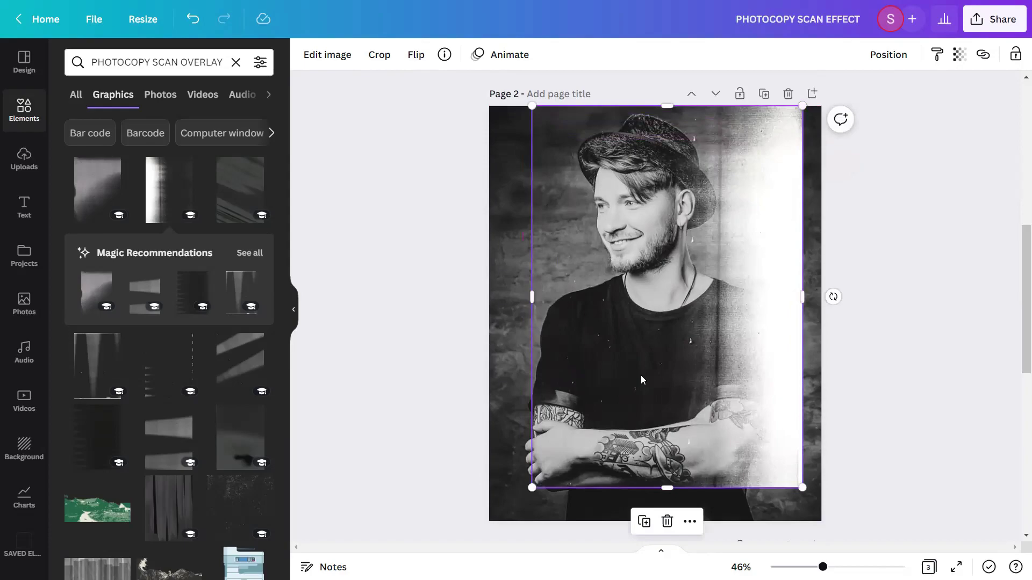
{"action": "left_click_drag", "start_coordinate": [532, 487], "coordinate": [509, 520]}
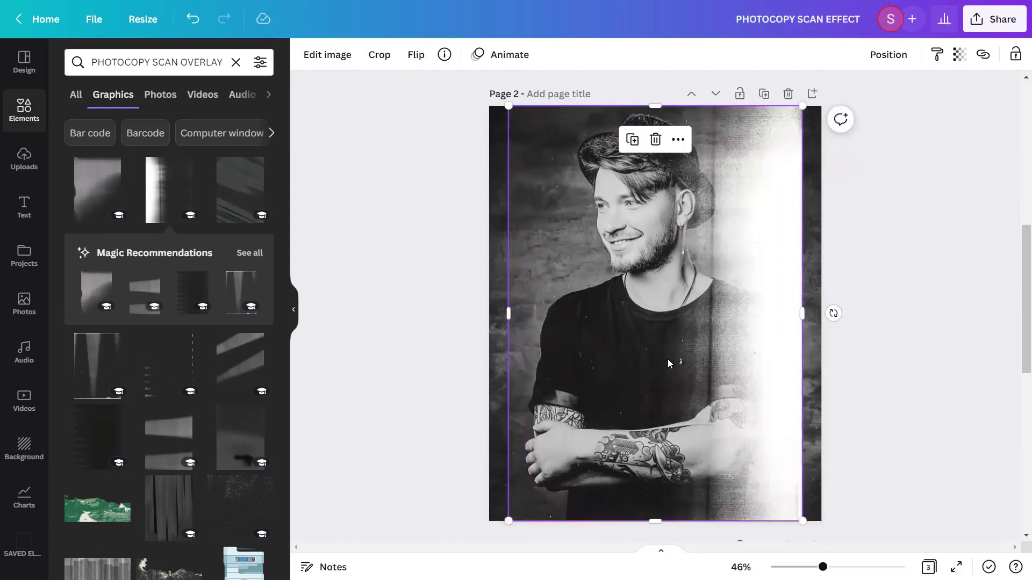
{"action": "left_click_drag", "start_coordinate": [667, 358], "coordinate": [728, 359]}
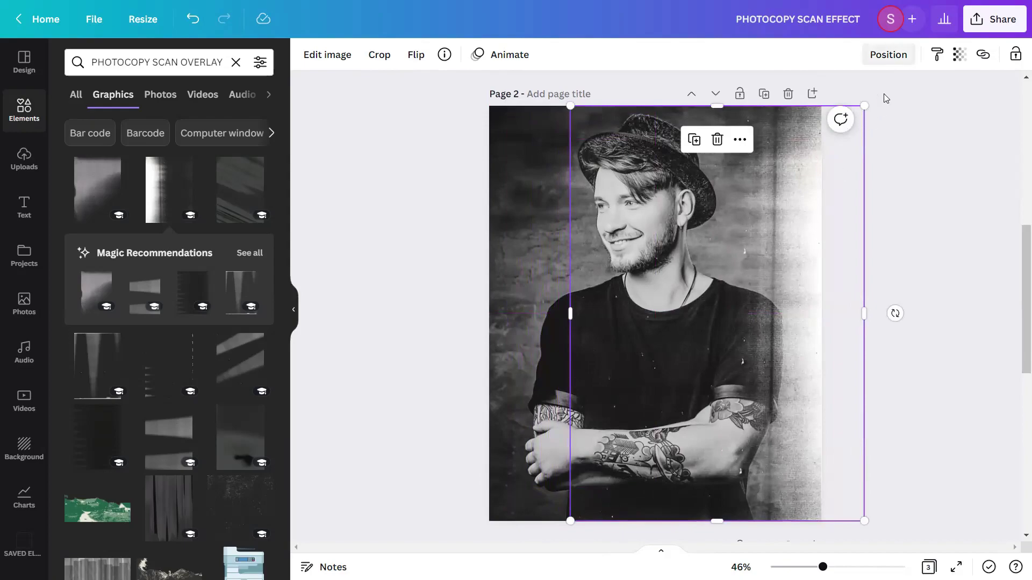
{"action": "left_click", "coordinate": [889, 55]}
{"action": "left_click", "coordinate": [945, 317]}
{"action": "left_click", "coordinate": [945, 319]}
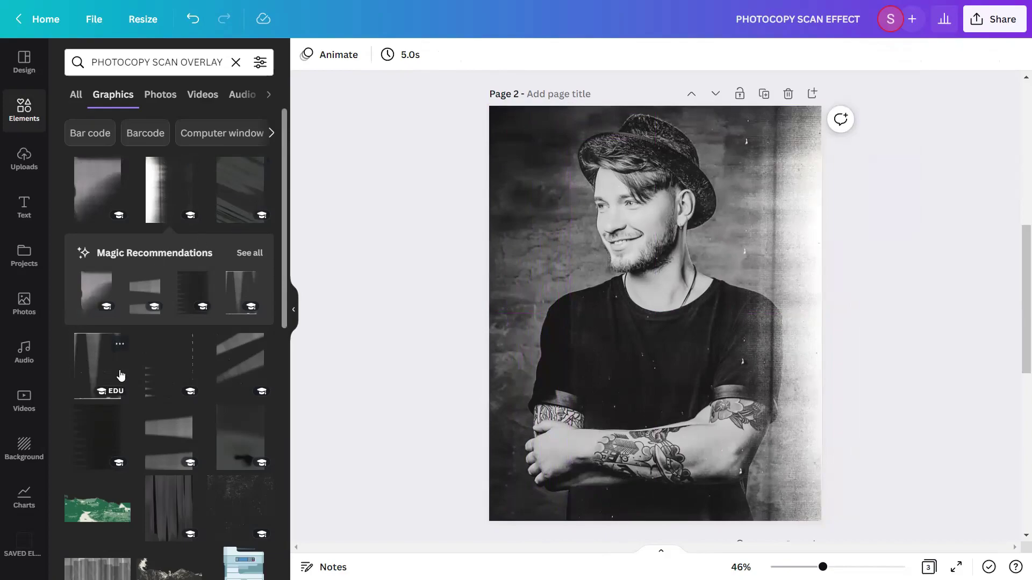
- Add a second photocopy texture graphic and flip it vertically
{"action": "left_click", "coordinate": [119, 344]}
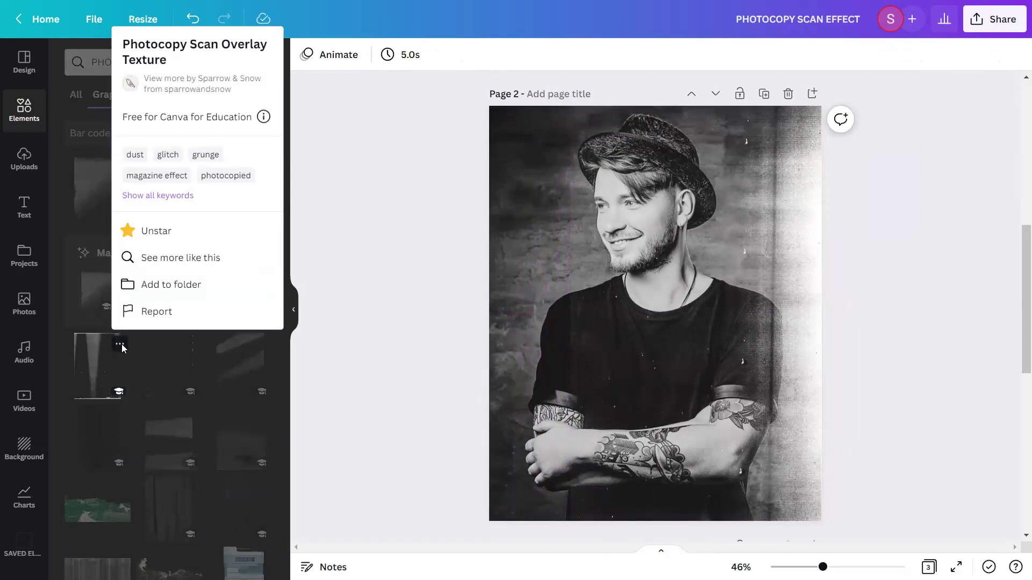
{"action": "left_click", "coordinate": [92, 362]}
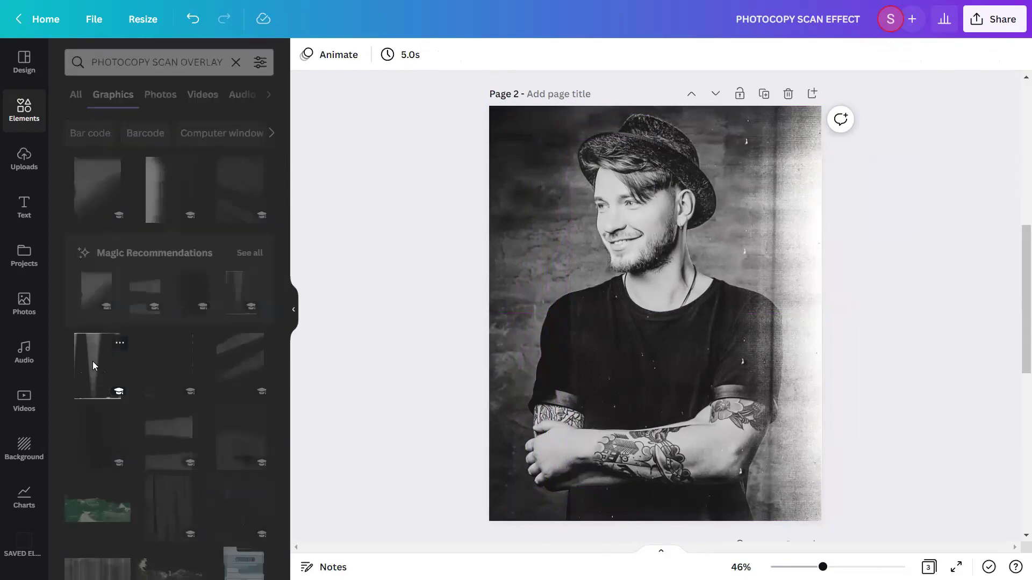
{"action": "left_click", "coordinate": [93, 361]}
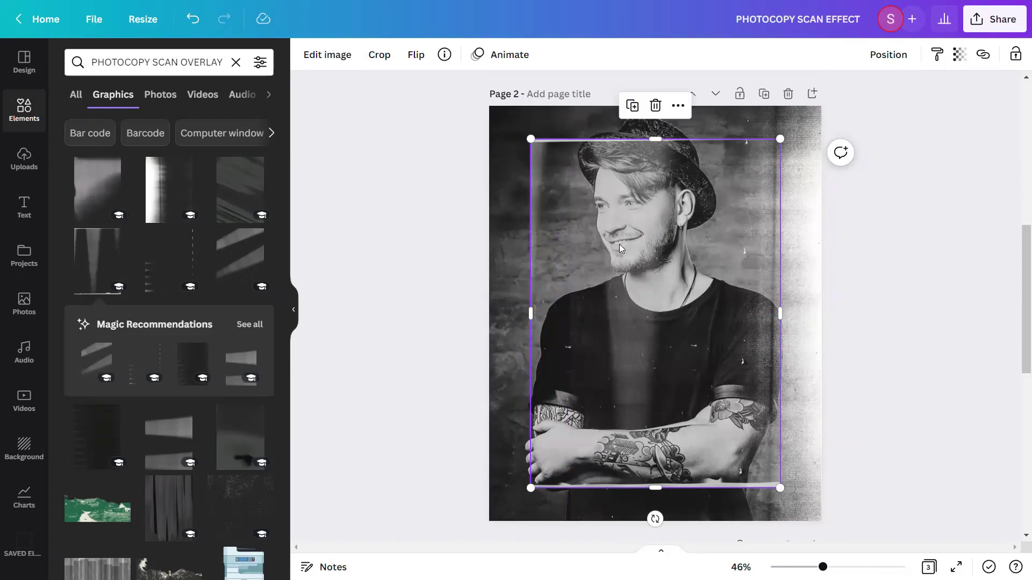
{"action": "left_click", "coordinate": [416, 54]}
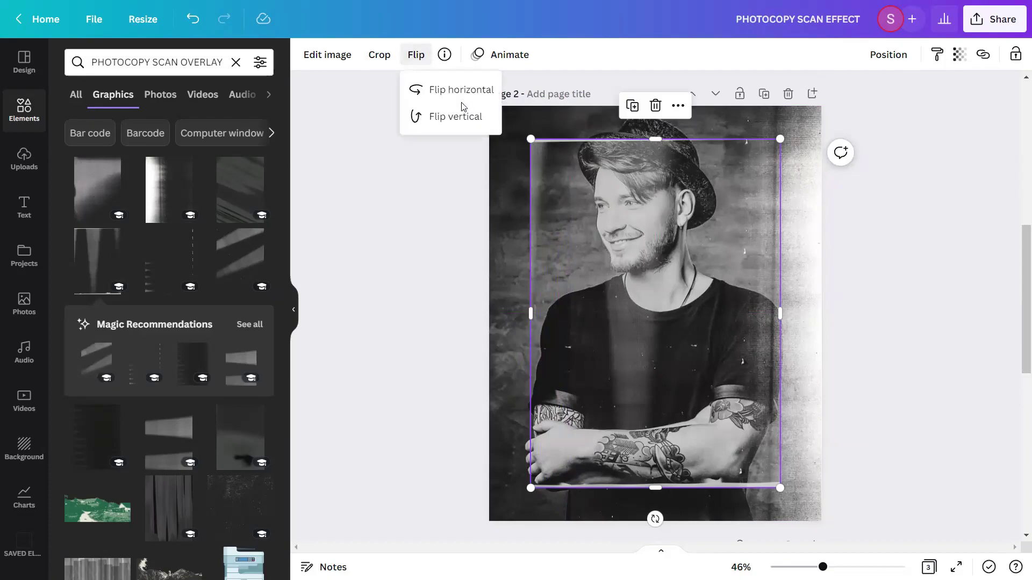
{"action": "left_click", "coordinate": [432, 118]}
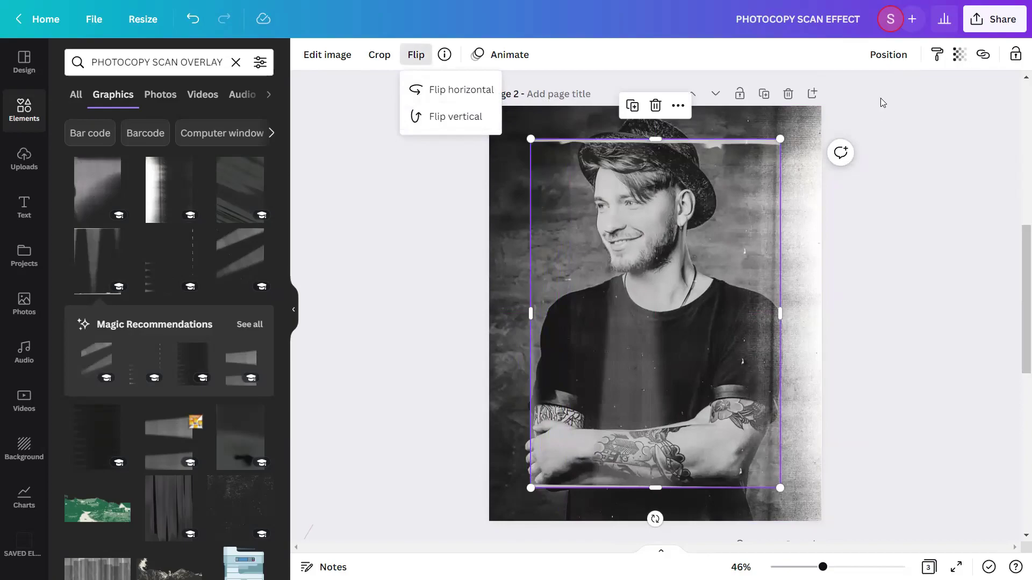
- Align the texture to the page's left edge and enlarge it to cover the page
{"action": "left_click", "coordinate": [888, 54]}
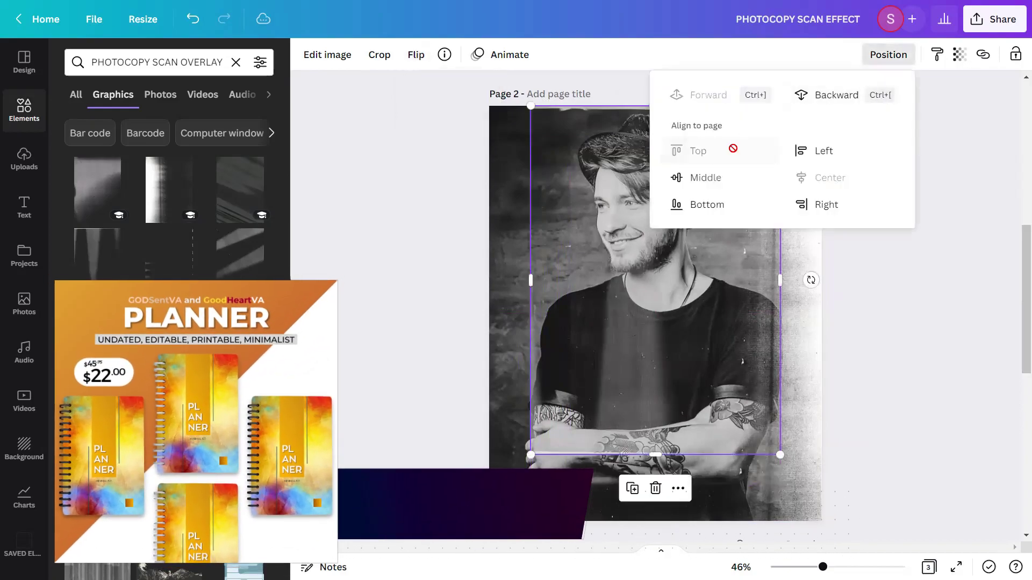
{"action": "left_click", "coordinate": [822, 150]}
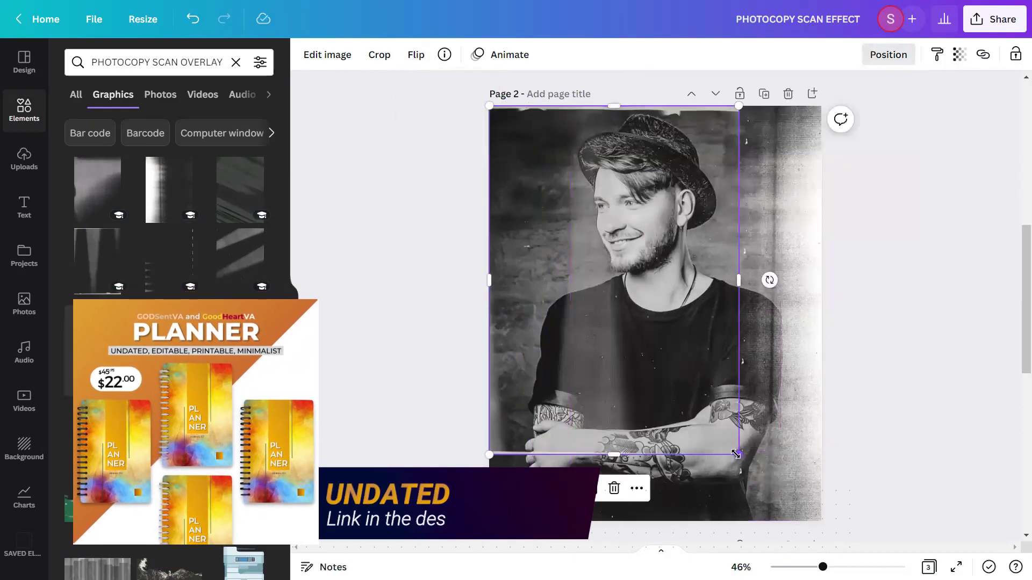
{"action": "left_click_drag", "start_coordinate": [736, 454], "coordinate": [786, 520]}
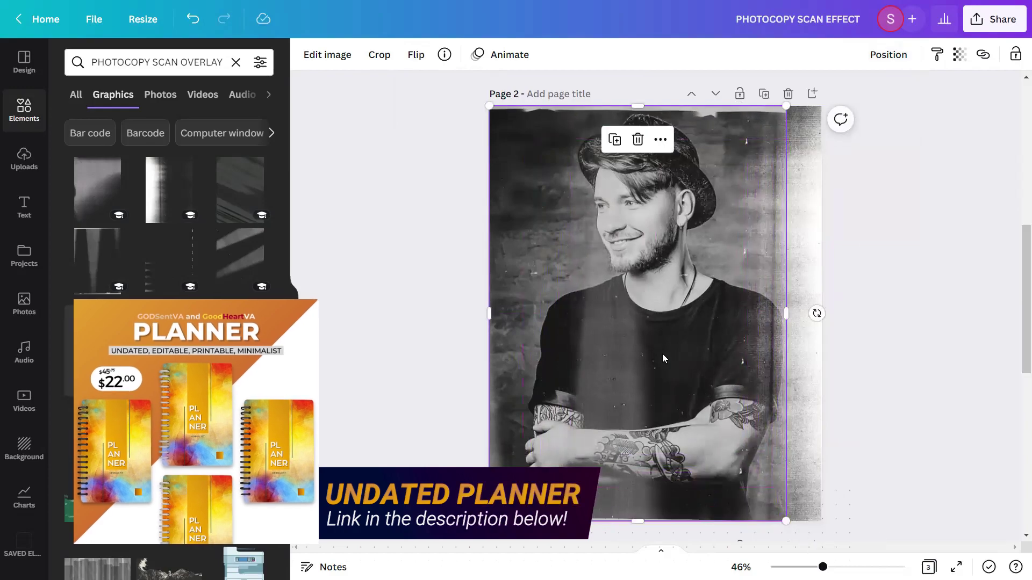
{"action": "left_click_drag", "start_coordinate": [565, 196], "coordinate": [851, 194]}
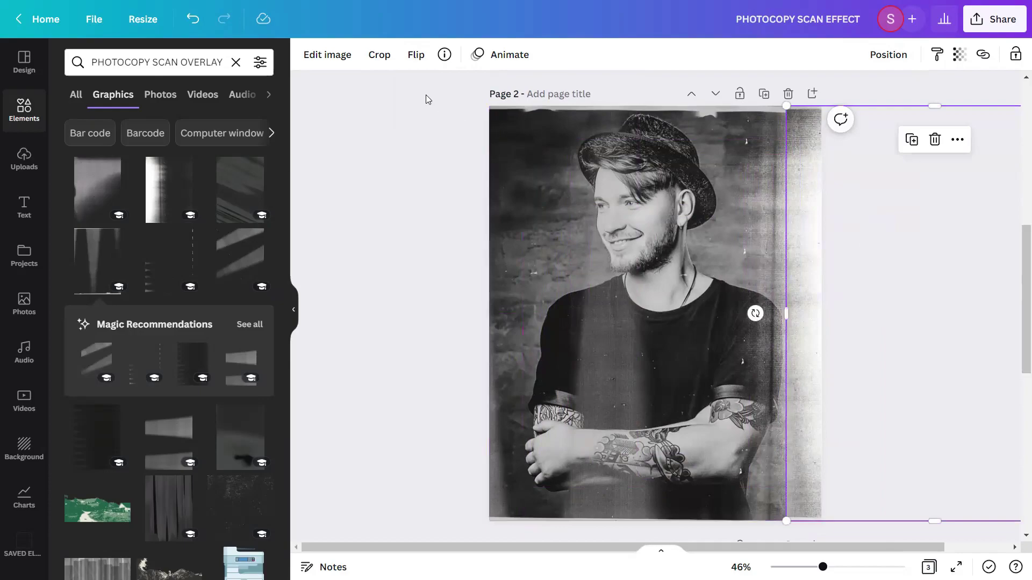
- Re-align the scan texture to the page's left edge and move it one layer backward
{"action": "left_click", "coordinate": [416, 55]}
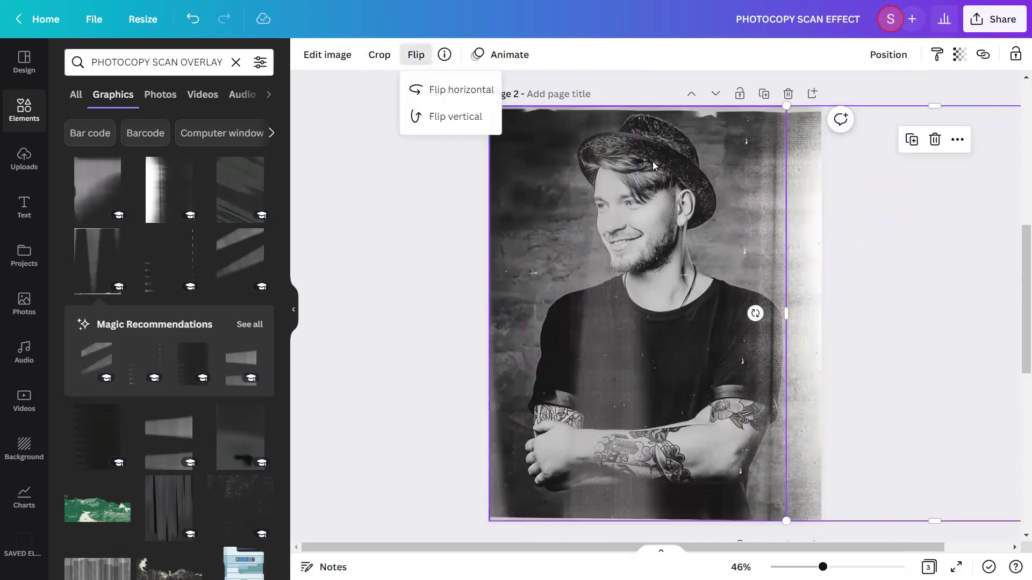
{"action": "left_click", "coordinate": [802, 216]}
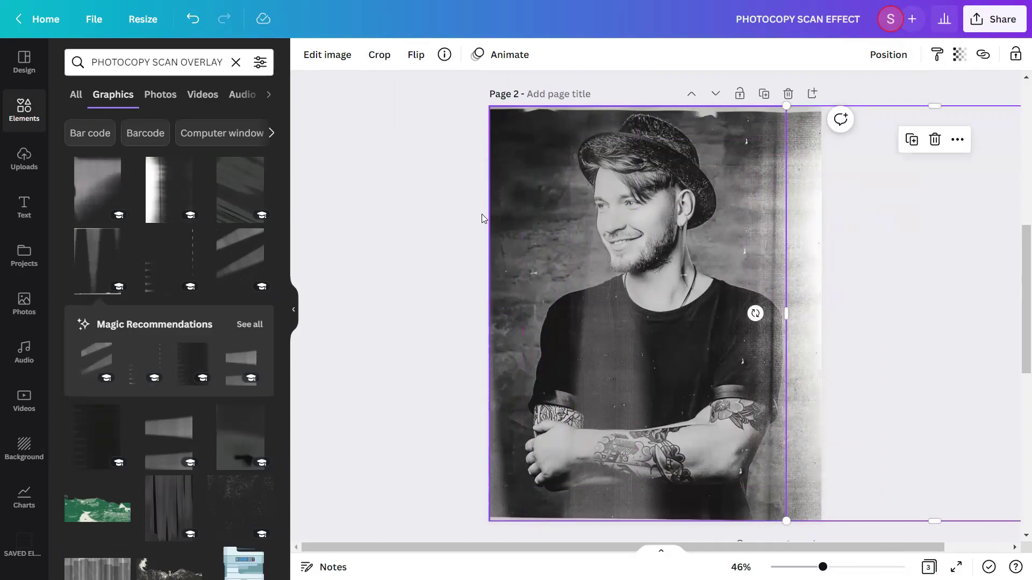
{"action": "left_click", "coordinate": [889, 54]}
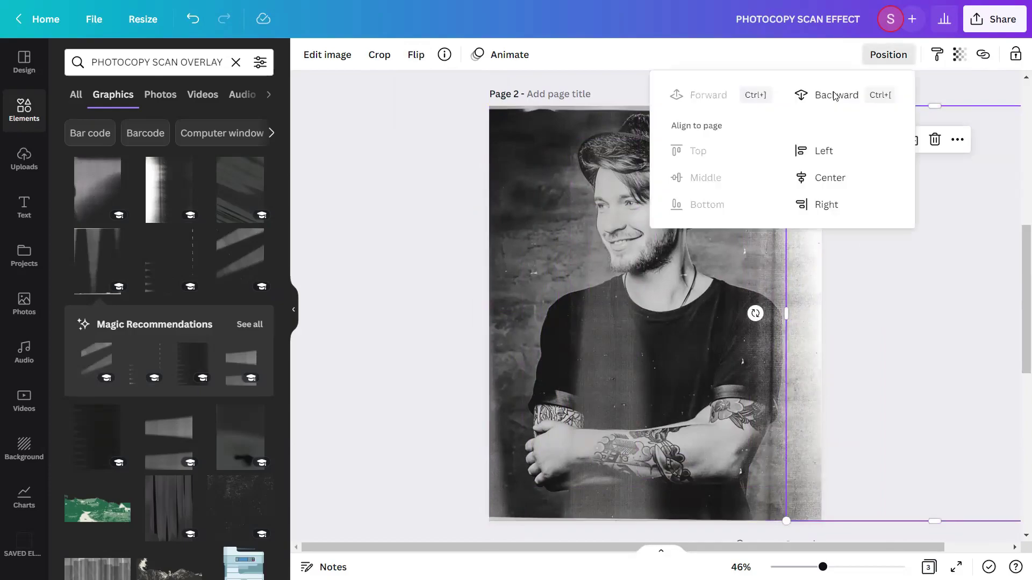
{"action": "left_click", "coordinate": [823, 151]}
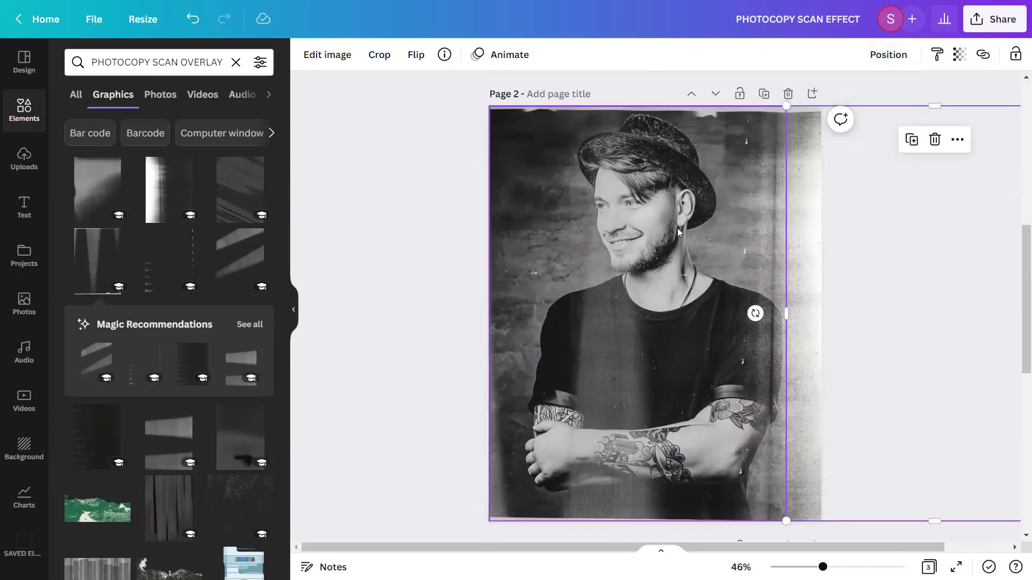
{"action": "left_click", "coordinate": [839, 95]}
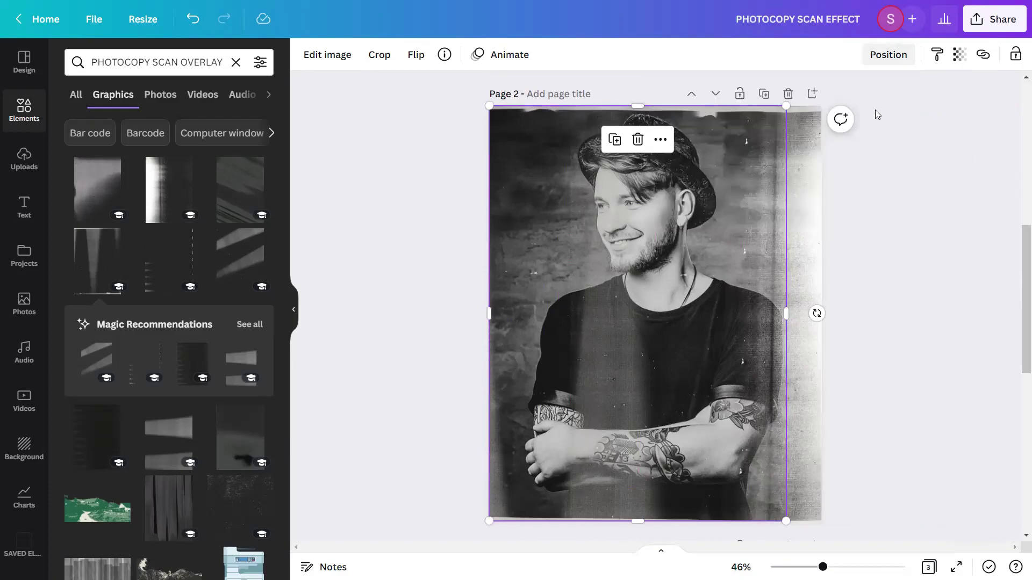
{"action": "left_click", "coordinate": [870, 273]}
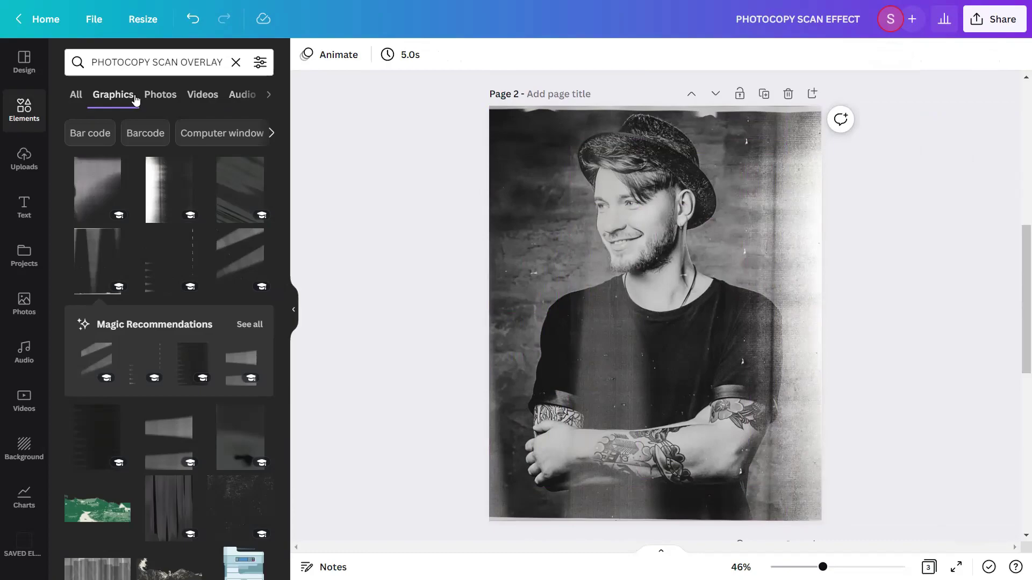
- Insert the first Photos result, Transparent Overlays Photocopy Scan Textures, onto Page 2
{"action": "left_click", "coordinate": [160, 101]}
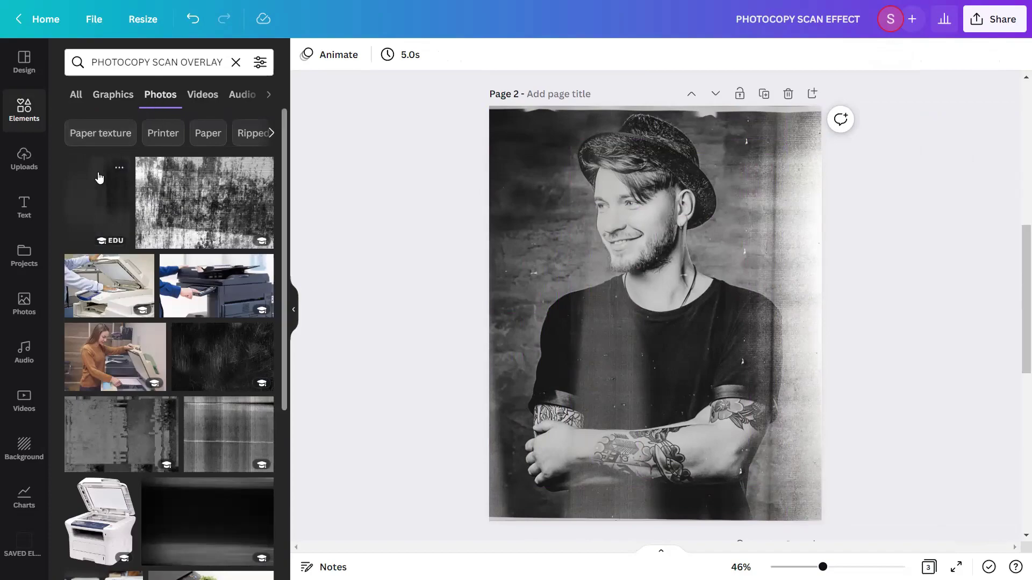
{"action": "left_click", "coordinate": [119, 169]}
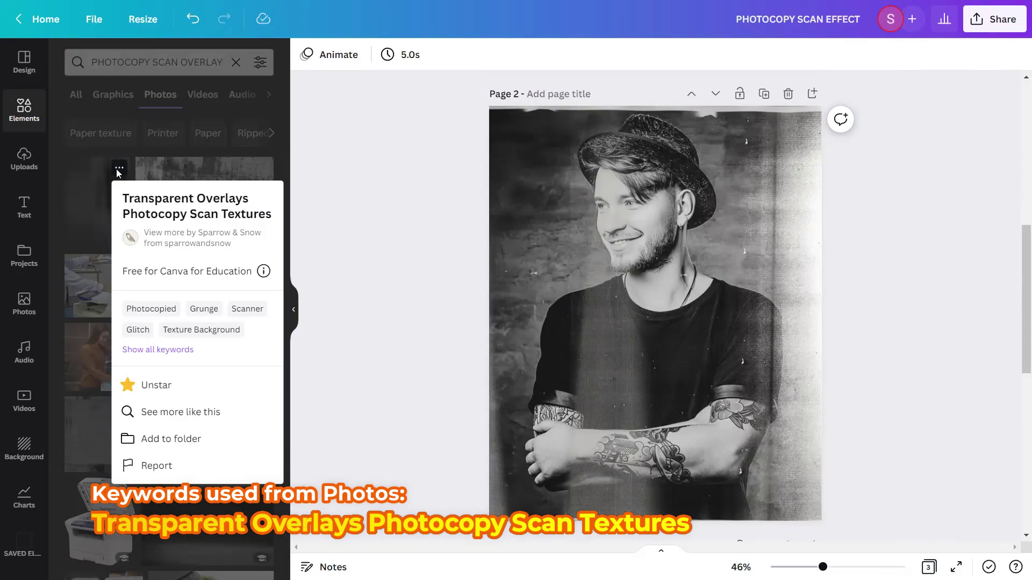
{"action": "left_click", "coordinate": [88, 201]}
{"action": "left_click", "coordinate": [89, 206]}
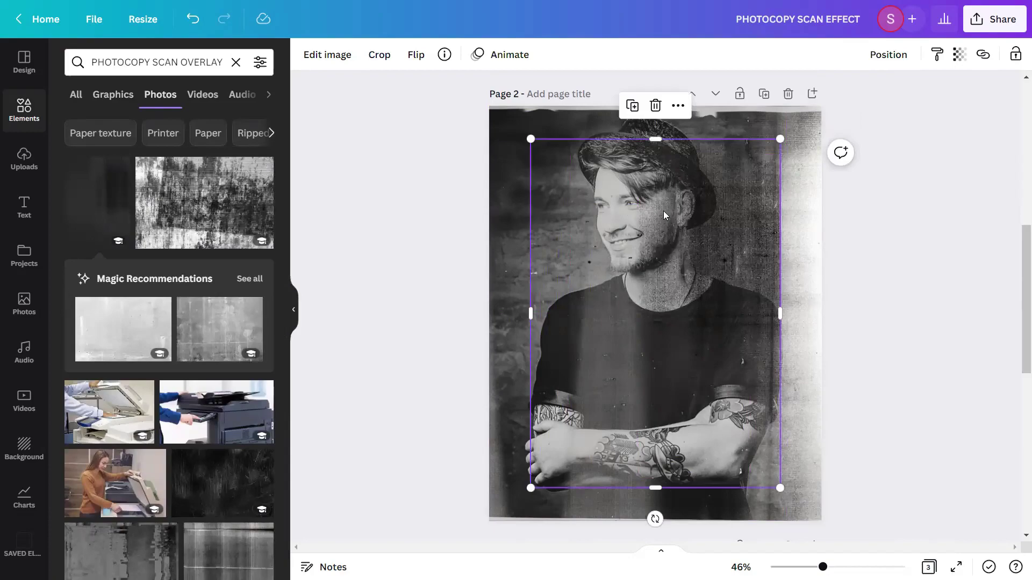
- Flip the scan photo horizontally and place it over the portrait's left half
{"action": "left_click_drag", "start_coordinate": [664, 210], "coordinate": [493, 140]}
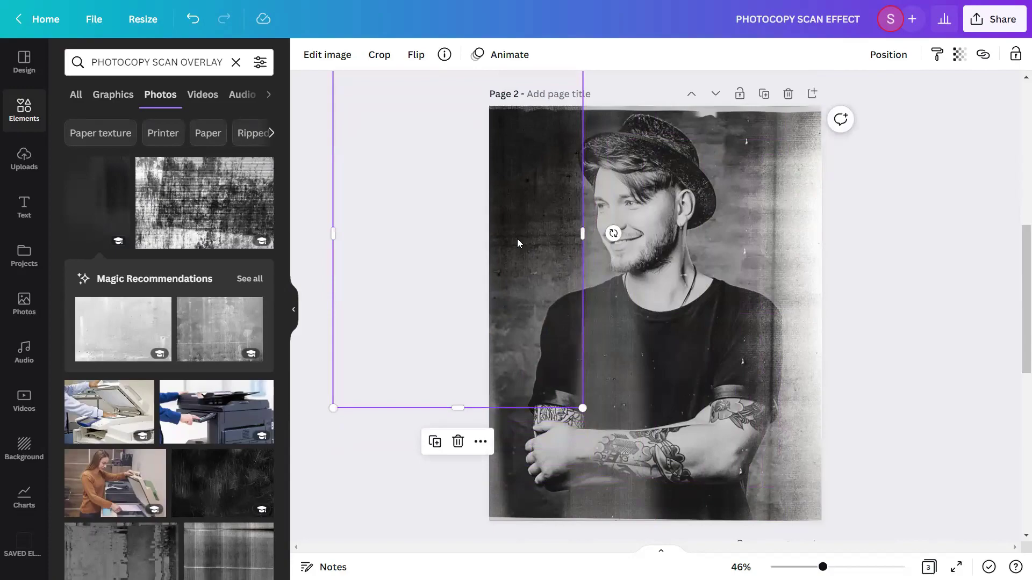
{"action": "left_click_drag", "start_coordinate": [517, 243], "coordinate": [518, 237]}
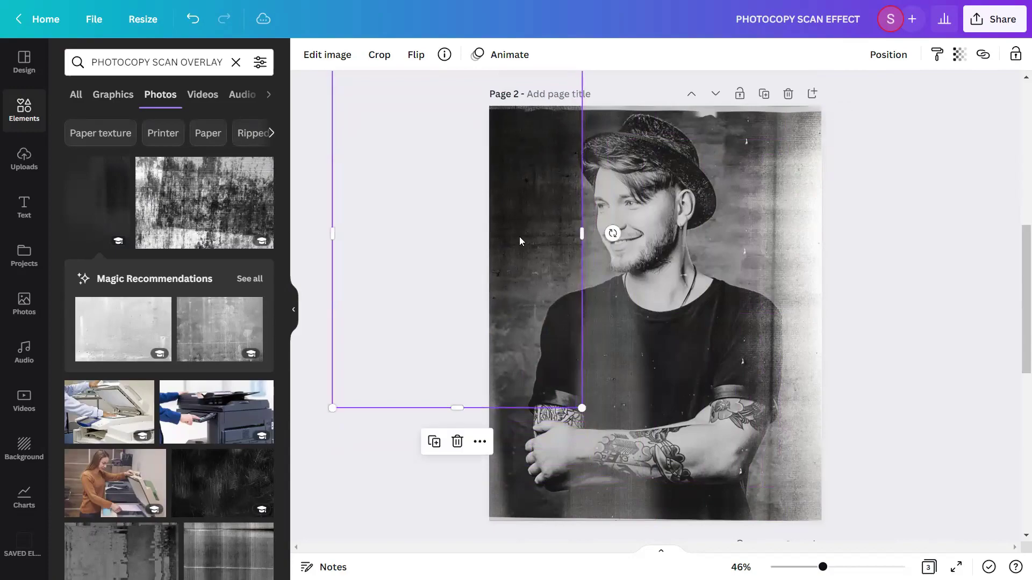
{"action": "left_click", "coordinate": [416, 54]}
{"action": "left_click", "coordinate": [435, 89]}
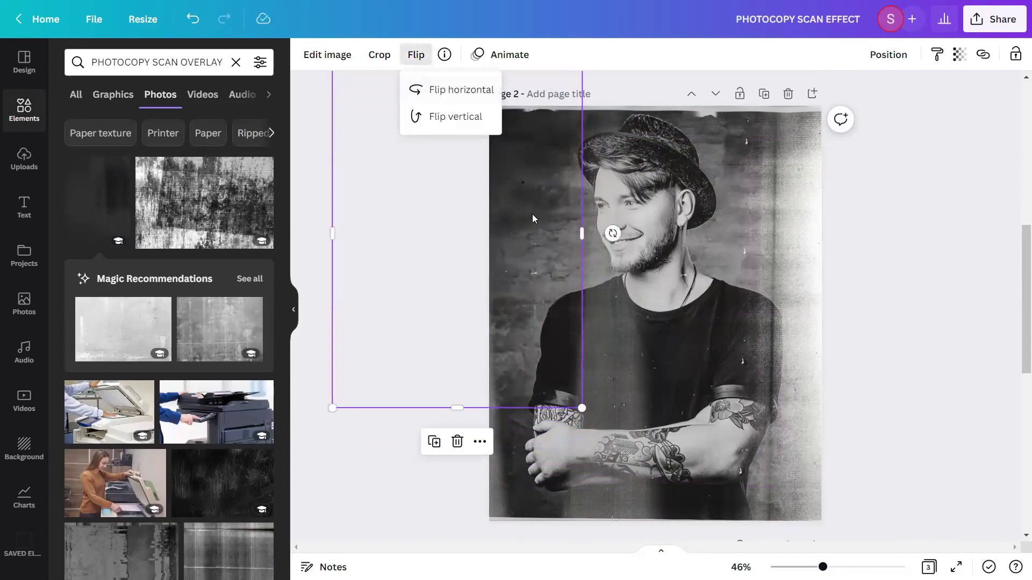
{"action": "left_click_drag", "start_coordinate": [523, 261], "coordinate": [624, 250]}
- Enlarge the overlay to about 977 × 1,367 and nudge it into position
{"action": "left_click_drag", "start_coordinate": [675, 404], "coordinate": [718, 481]}
{"action": "left_click", "coordinate": [868, 433]}
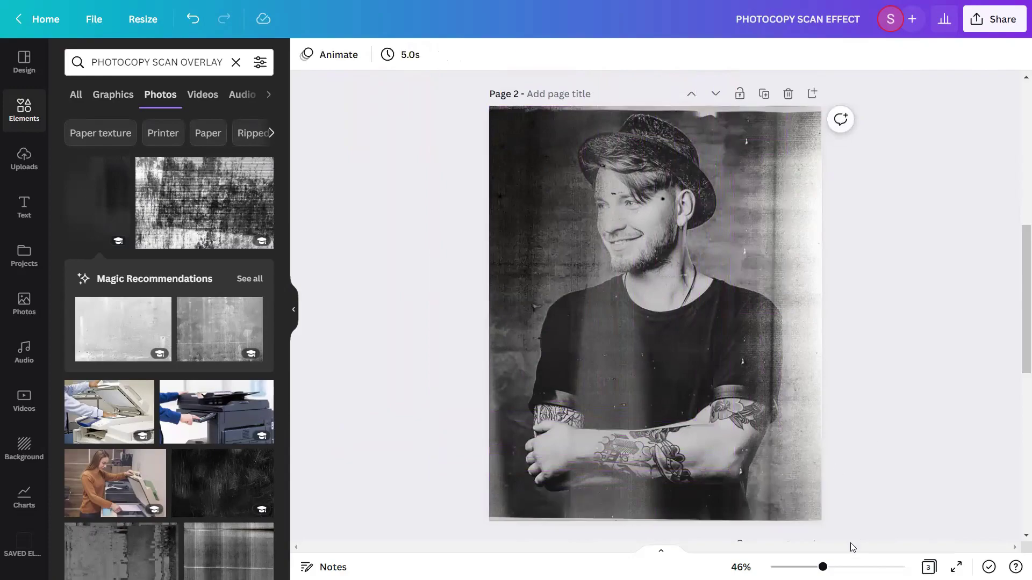
{"action": "scroll", "coordinate": [852, 547], "scroll_direction": "up", "scroll_amount": 5, "text": "ctrl"}
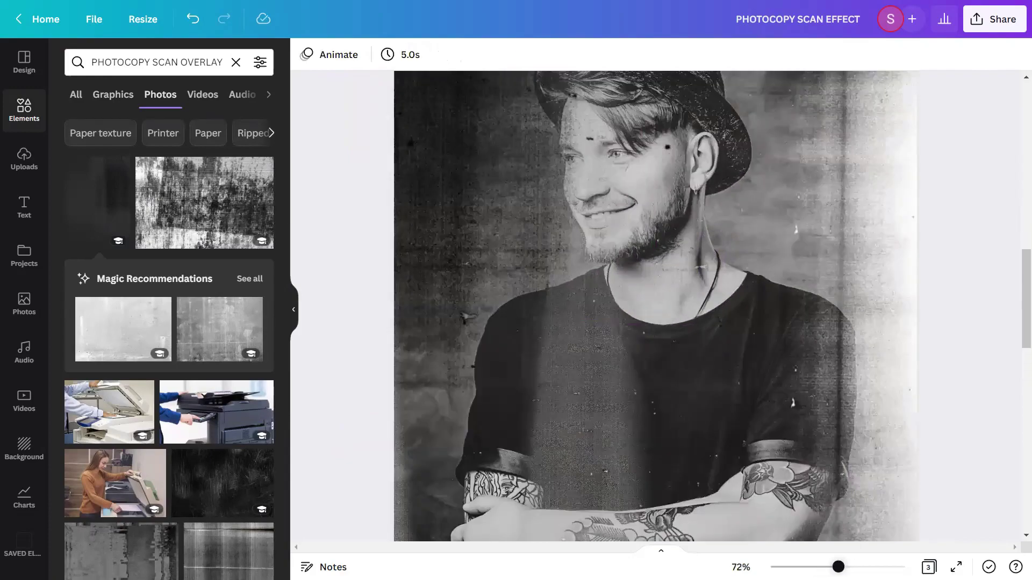
{"action": "scroll", "coordinate": [656, 307], "scroll_direction": "up", "scroll_amount": 3, "text": "ctrl"}
{"action": "scroll", "coordinate": [623, 306], "scroll_direction": "down", "scroll_amount": 5, "text": "ctrl"}
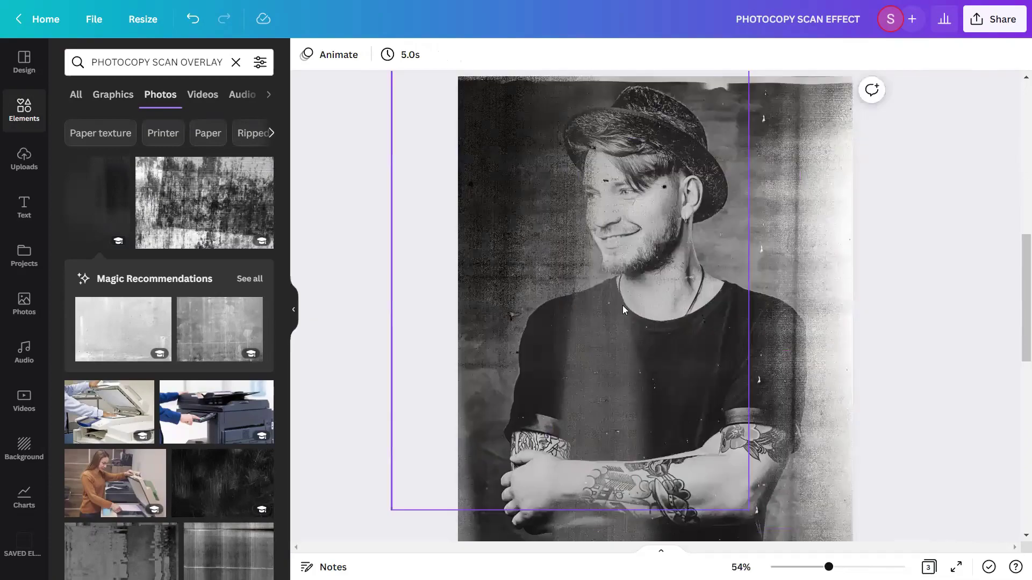
{"action": "left_click", "coordinate": [594, 304]}
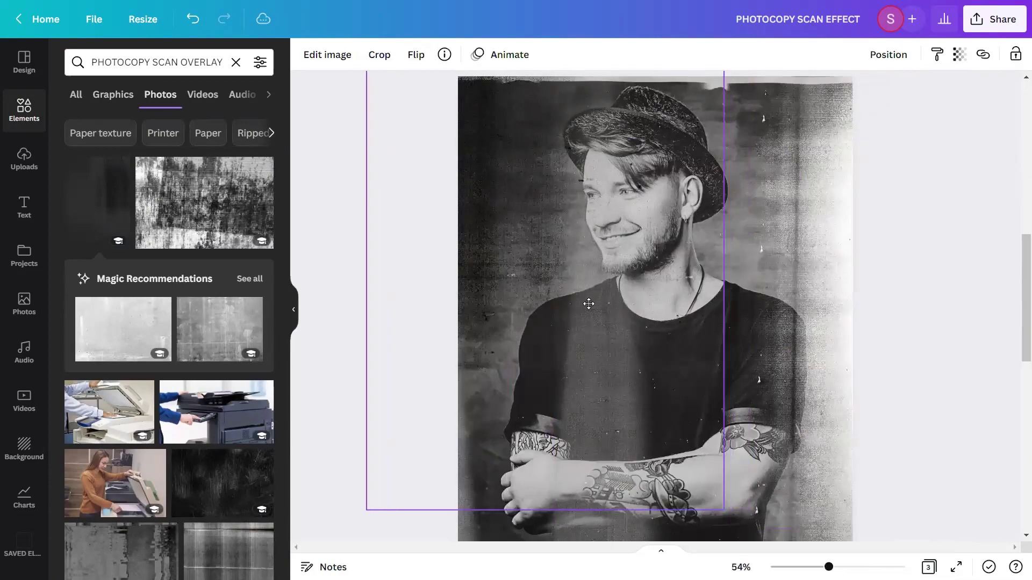
{"action": "mouse_move", "coordinate": [594, 304]}
{"action": "left_mouse_down"}
{"action": "mouse_move", "coordinate": [584, 304]}
{"action": "mouse_move", "coordinate": [599, 312]}
{"action": "left_mouse_up"}
{"action": "scroll", "coordinate": [621, 357], "scroll_direction": "up", "scroll_amount": 1}
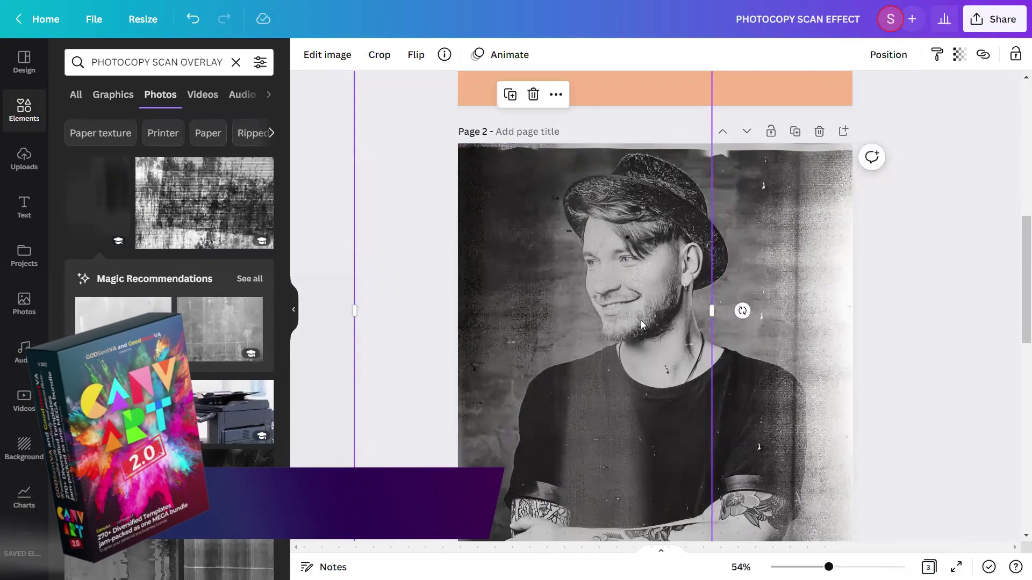
- Fit Page 2 to the view and present it full screen
{"action": "left_click", "coordinate": [929, 322]}
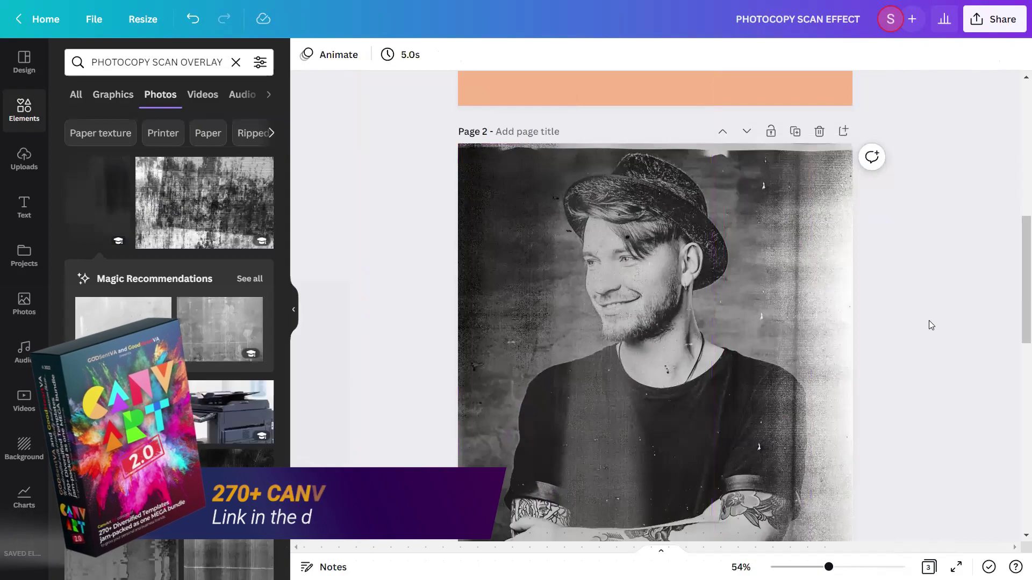
{"action": "scroll", "coordinate": [929, 321], "scroll_direction": "down", "scroll_amount": 3}
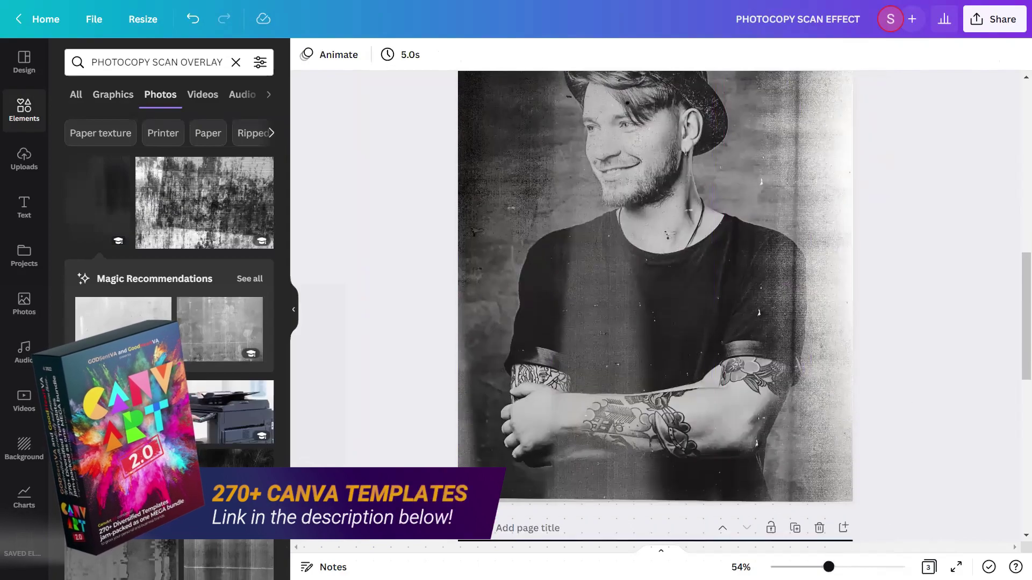
{"action": "key", "text": "ctrl+plus"}
{"action": "key", "text": "ctrl+plus"}
{"action": "key", "text": "ctrl+alt+0"}
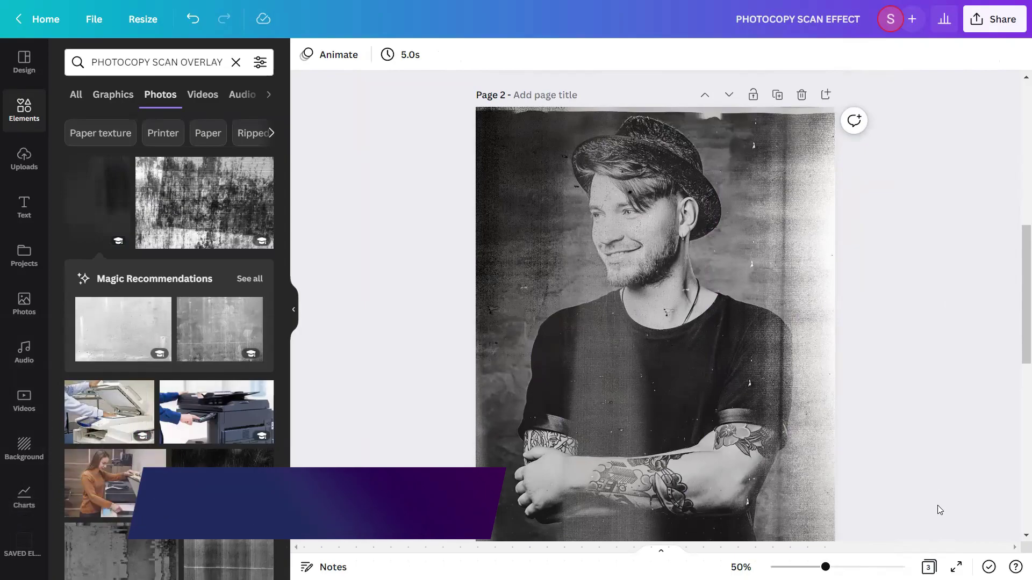
{"action": "left_click", "coordinate": [956, 567]}
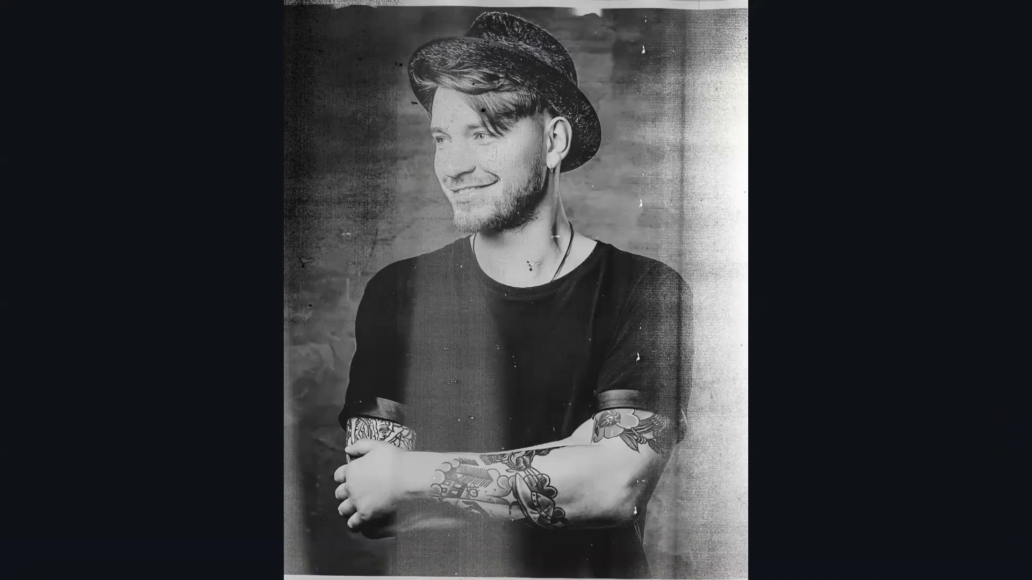
- Exit full screen and scroll down to the colour portrait on Page 3
{"action": "key", "text": "Escape"}
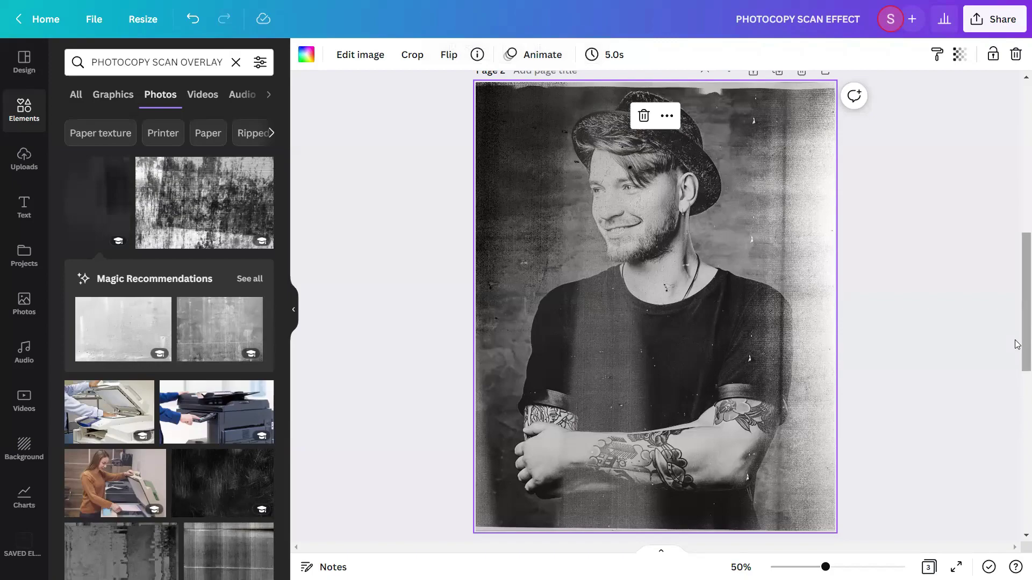
{"action": "left_click_drag", "start_coordinate": [1018, 344], "coordinate": [1018, 473]}
{"action": "left_click", "coordinate": [909, 427]}
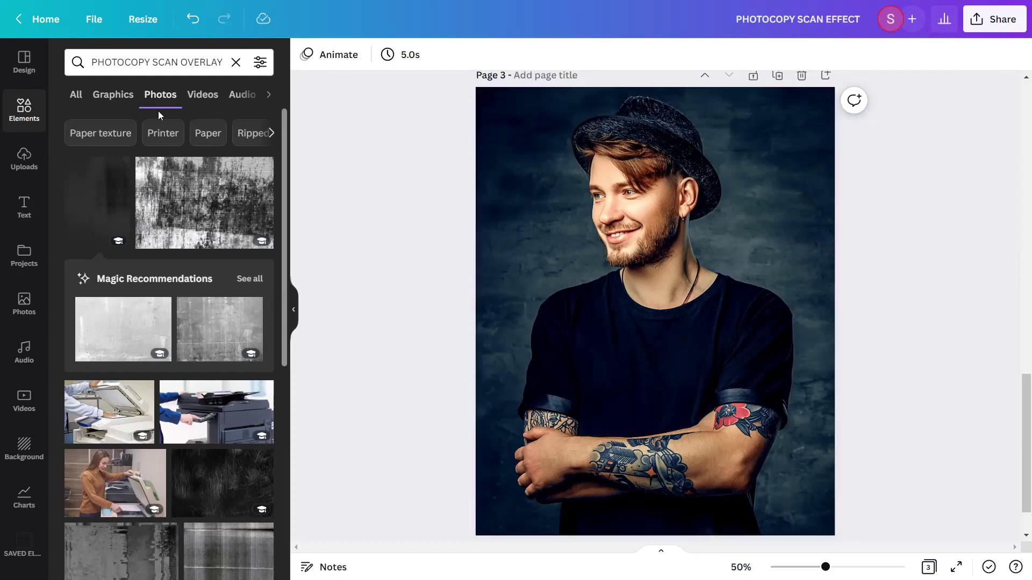
- Show the Graphics results and check the first Photocopy Scan Overlay Texture's details
{"action": "left_click", "coordinate": [122, 99]}
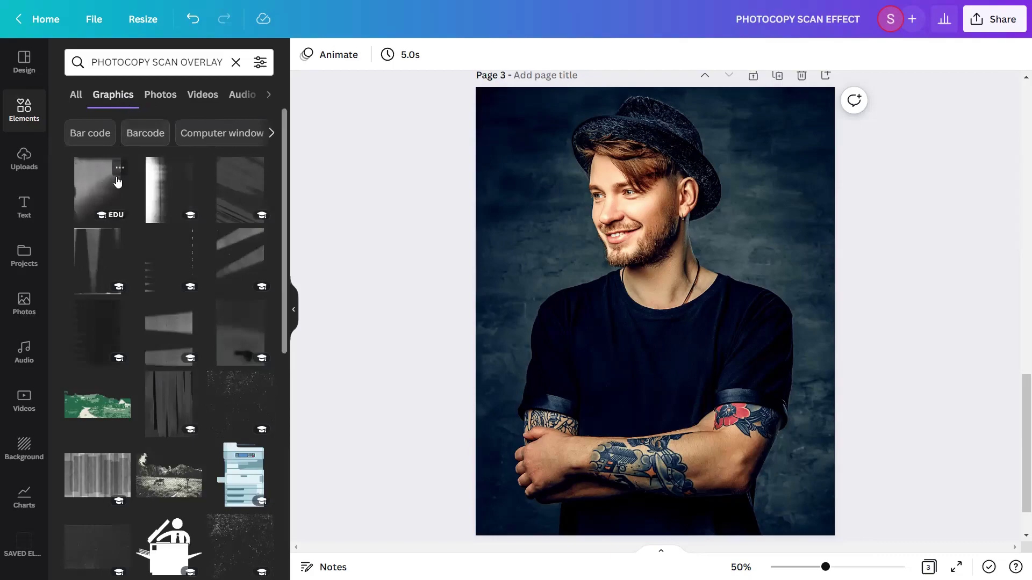
{"action": "left_click", "coordinate": [119, 170]}
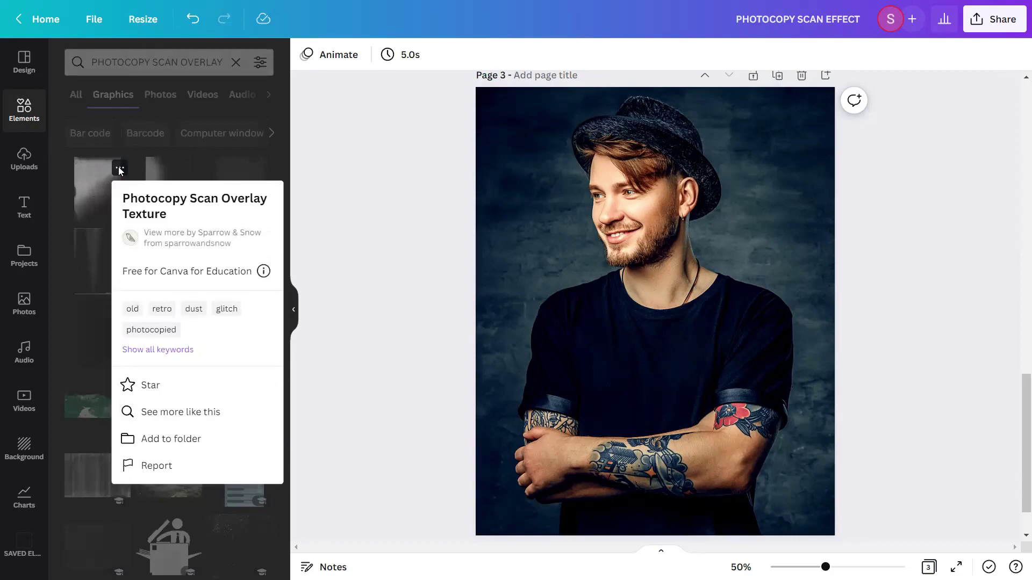
{"action": "left_click", "coordinate": [102, 185]}
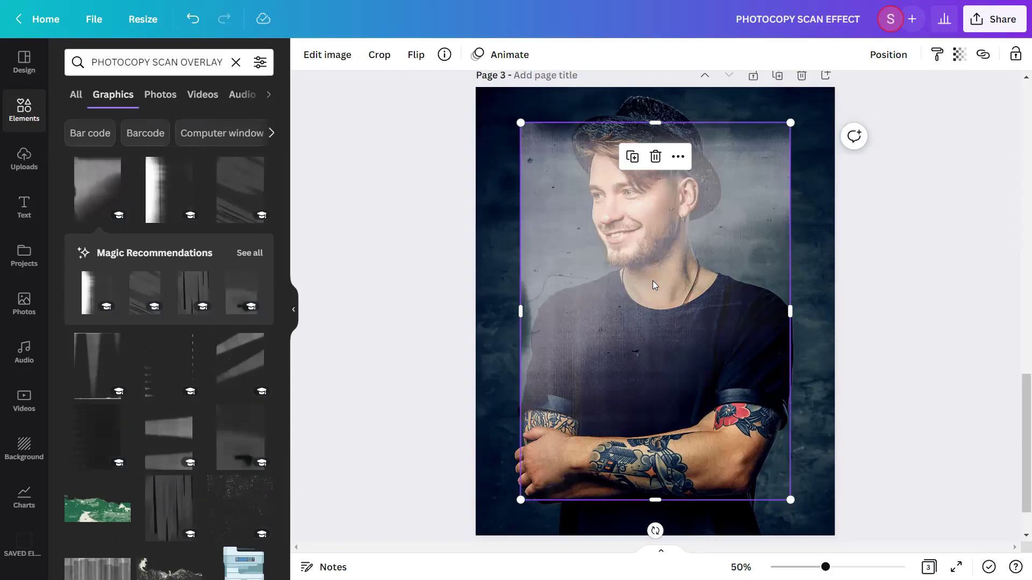
- Flip the page 3 scan overlay vertically and align it to the page's bottom-left
{"action": "left_click", "coordinate": [416, 54]}
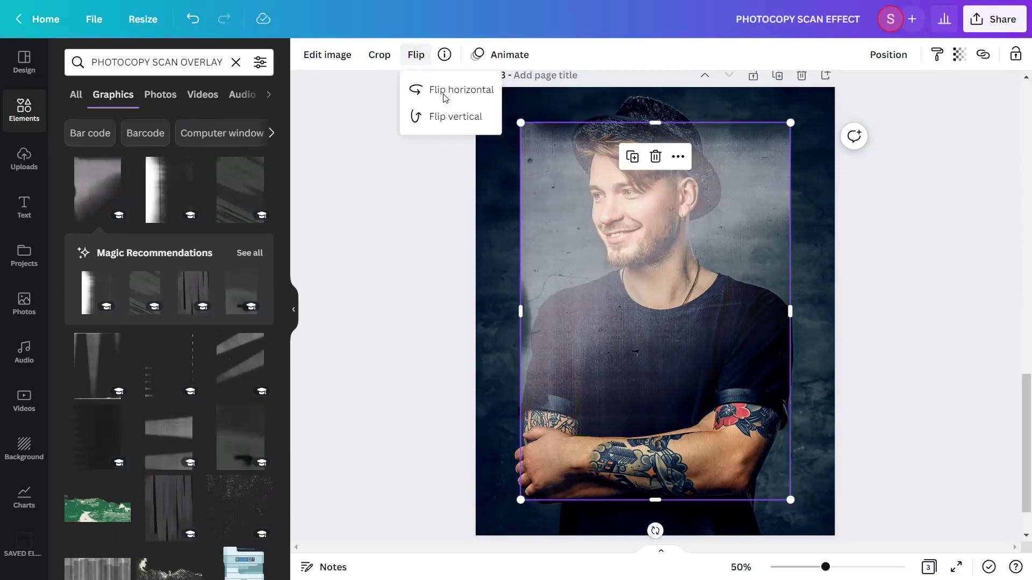
{"action": "left_click", "coordinate": [447, 129]}
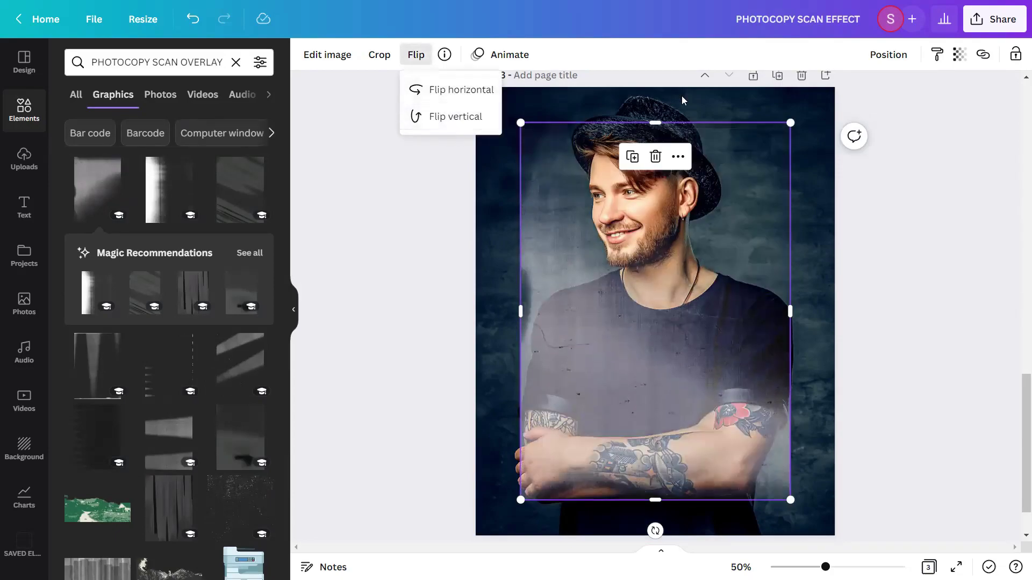
{"action": "left_click", "coordinate": [889, 54]}
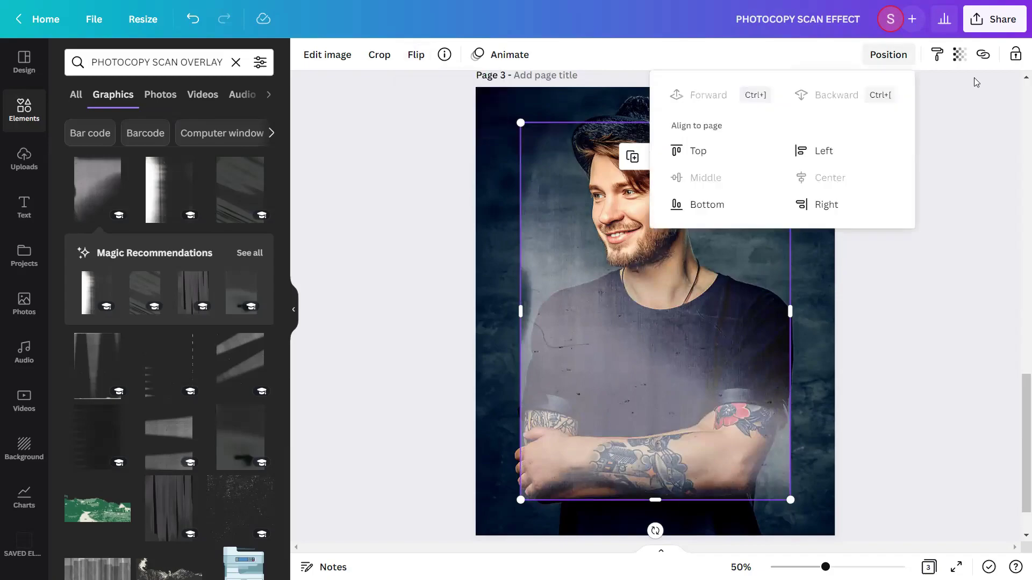
{"action": "left_click", "coordinate": [744, 194]}
{"action": "left_click", "coordinate": [820, 150]}
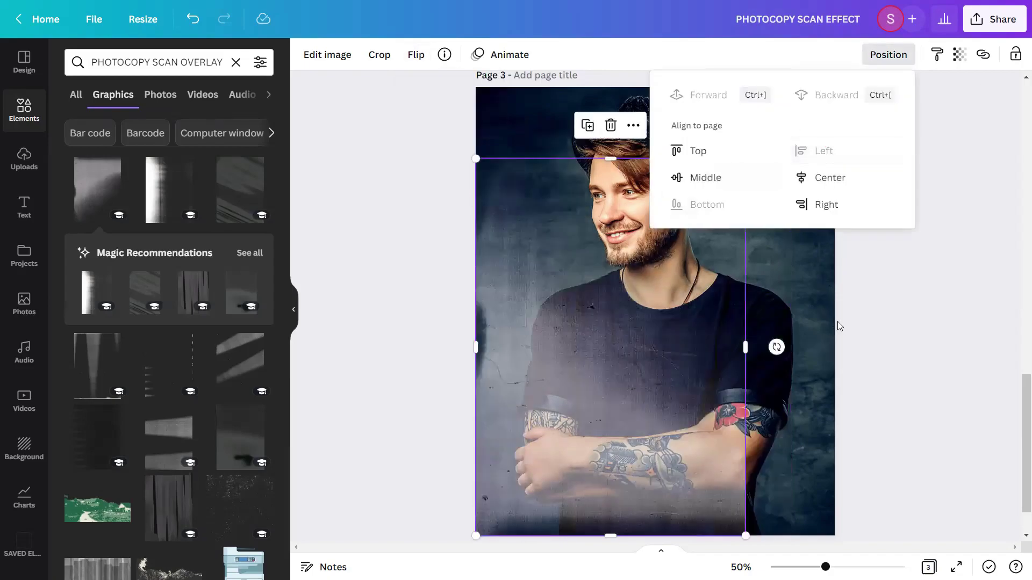
- Drag the overlay's corner handle to stretch it over the whole portrait
{"action": "scroll", "coordinate": [828, 344], "scroll_direction": "down", "scroll_amount": 2}
{"action": "left_click_drag", "start_coordinate": [746, 478], "coordinate": [778, 524]}
{"action": "scroll", "coordinate": [828, 511], "scroll_direction": "up", "scroll_amount": 2}
{"action": "scroll", "coordinate": [825, 500], "scroll_direction": "down", "scroll_amount": 2}
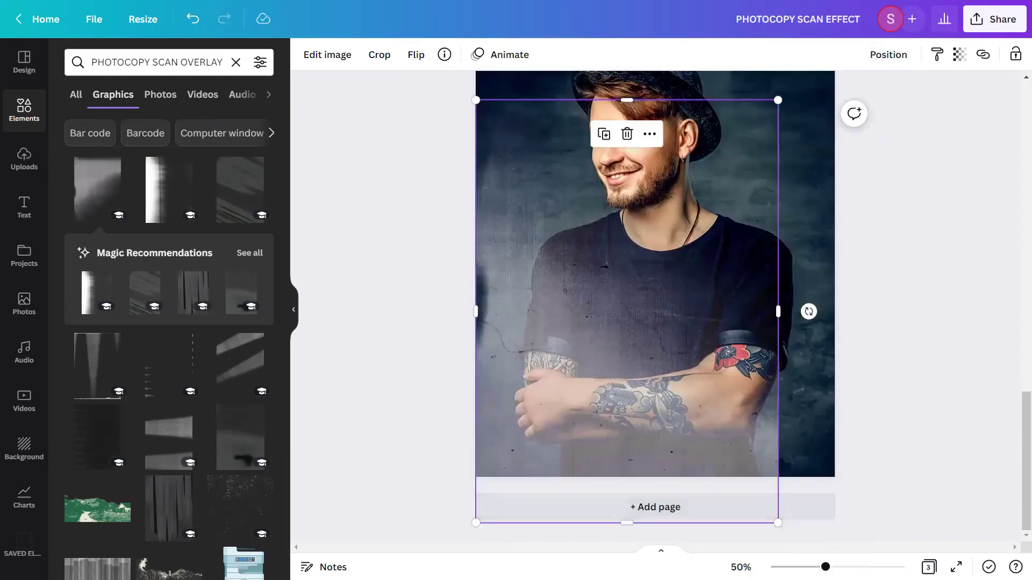
{"action": "scroll", "coordinate": [820, 484], "scroll_direction": "down", "scroll_amount": 2, "text": "ctrl"}
{"action": "scroll", "coordinate": [812, 467], "scroll_direction": "down", "scroll_amount": 1}
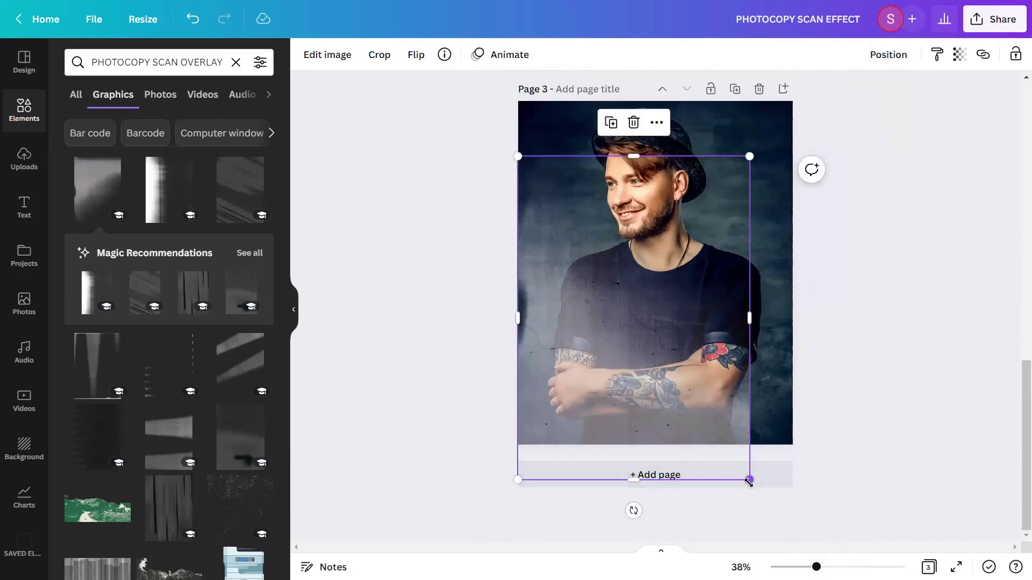
{"action": "left_click_drag", "start_coordinate": [749, 480], "coordinate": [756, 508]}
{"action": "scroll", "coordinate": [861, 425], "scroll_direction": "up", "scroll_amount": 1}
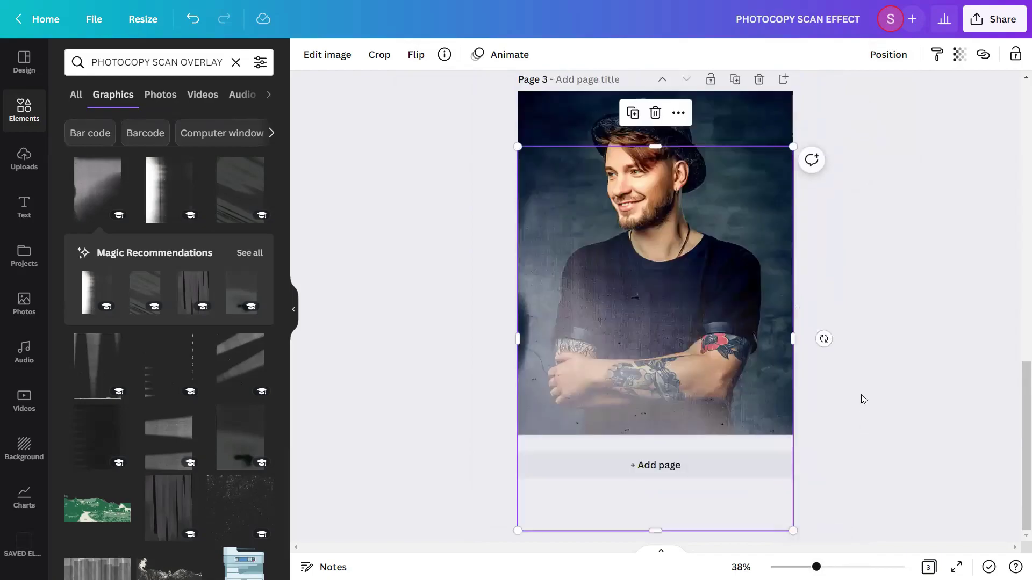
- Deselect the overlay and zoom the page view to about 43%
{"action": "left_click", "coordinate": [888, 54]}
{"action": "left_click", "coordinate": [882, 308]}
{"action": "scroll", "coordinate": [906, 385], "scroll_direction": "up", "scroll_amount": 1}
{"action": "left_click", "coordinate": [906, 385]}
{"action": "scroll", "coordinate": [905, 385], "scroll_direction": "up", "scroll_amount": 1}
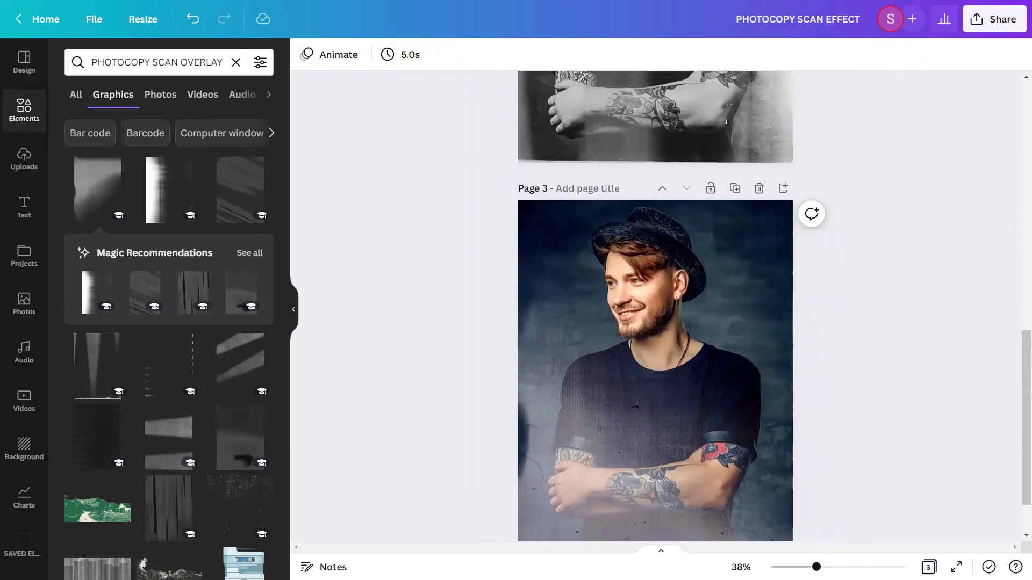
{"action": "left_click_drag", "start_coordinate": [816, 567], "coordinate": [821, 567]}
{"action": "scroll", "coordinate": [835, 552], "scroll_direction": "down", "scroll_amount": 1}
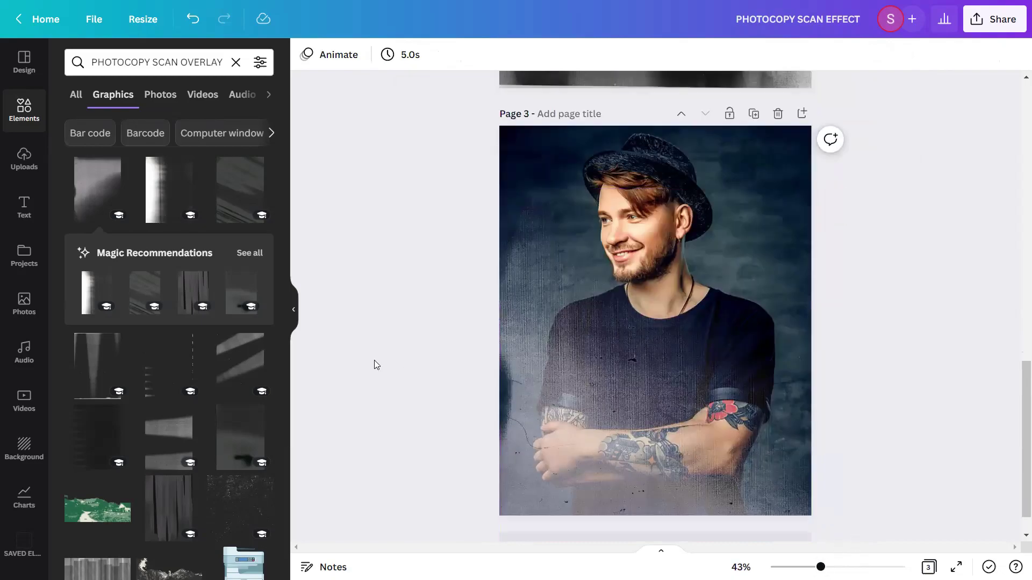
- Add another Photocopy Scan Overlay Texture and resize it to fill the 1,080 × 1,510 page
{"action": "left_click", "coordinate": [123, 345]}
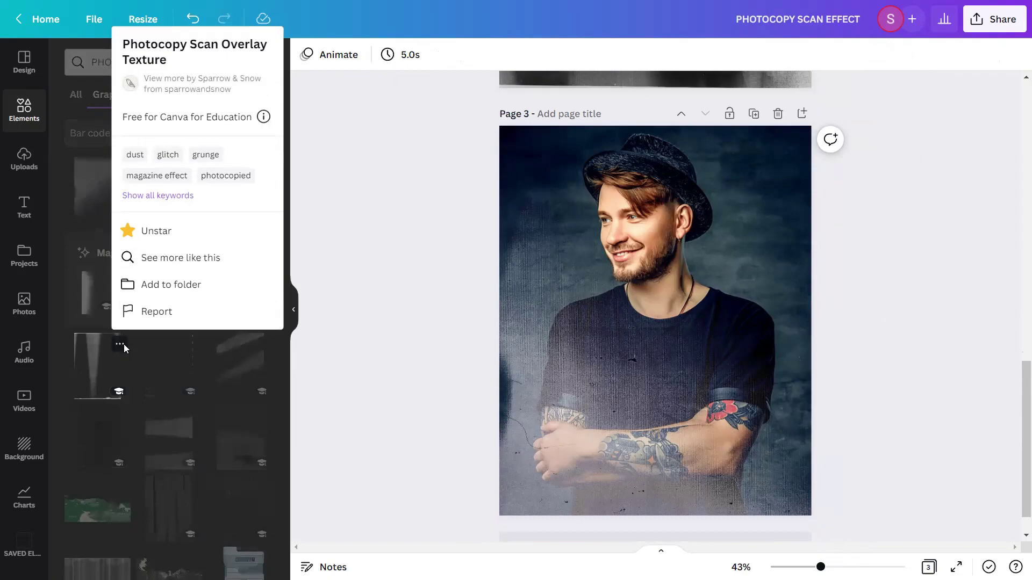
{"action": "left_click", "coordinate": [100, 360]}
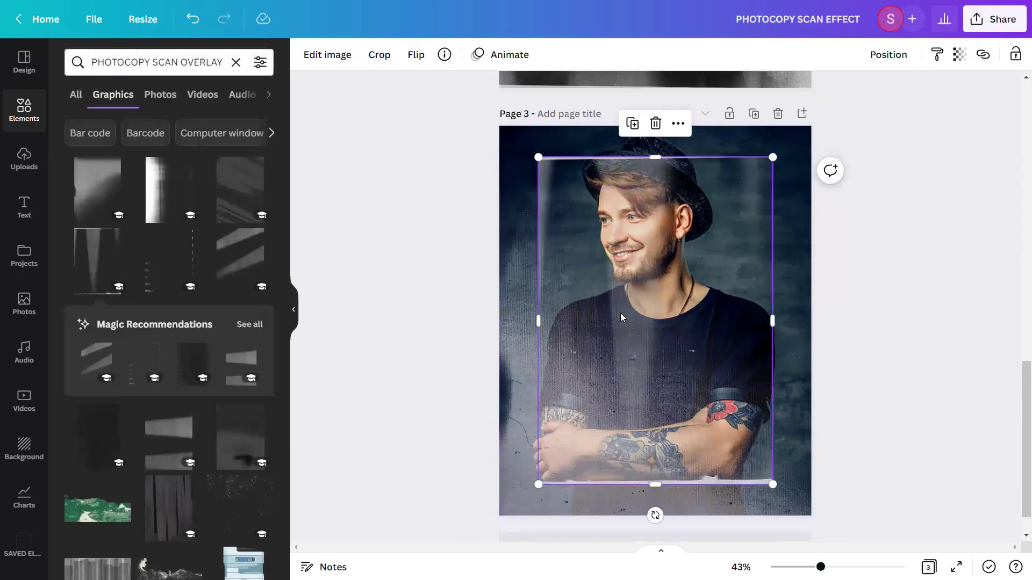
{"action": "left_click_drag", "start_coordinate": [626, 313], "coordinate": [760, 252]}
{"action": "left_click_drag", "start_coordinate": [671, 425], "coordinate": [607, 516]}
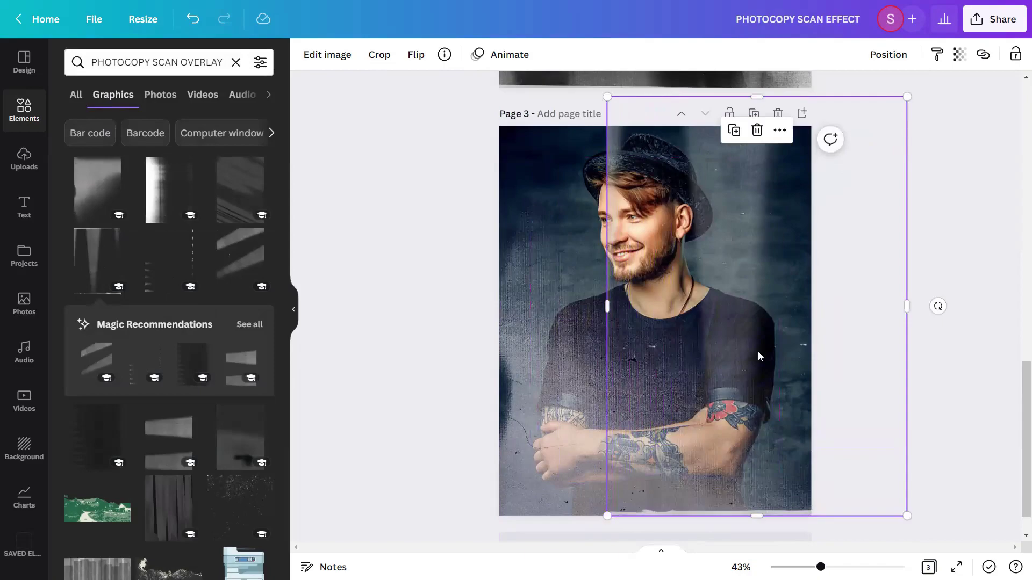
{"action": "left_click_drag", "start_coordinate": [759, 309], "coordinate": [674, 324]}
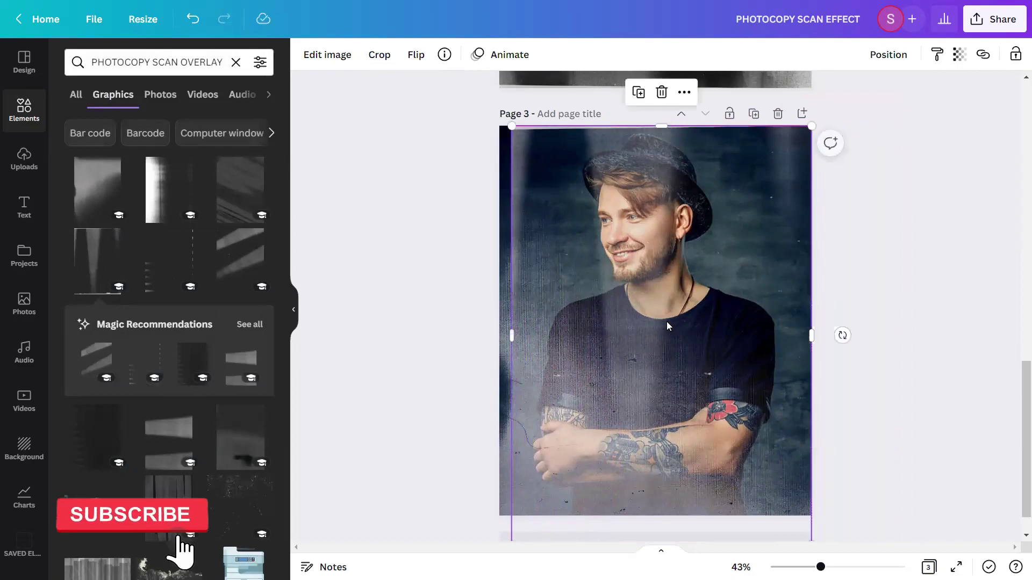
{"action": "scroll", "coordinate": [535, 484], "scroll_direction": "down", "scroll_amount": 1}
{"action": "left_click_drag", "start_coordinate": [512, 505], "coordinate": [498, 524]}
- Send the new overlay backward one layer and lock it
{"action": "left_click", "coordinate": [889, 55]}
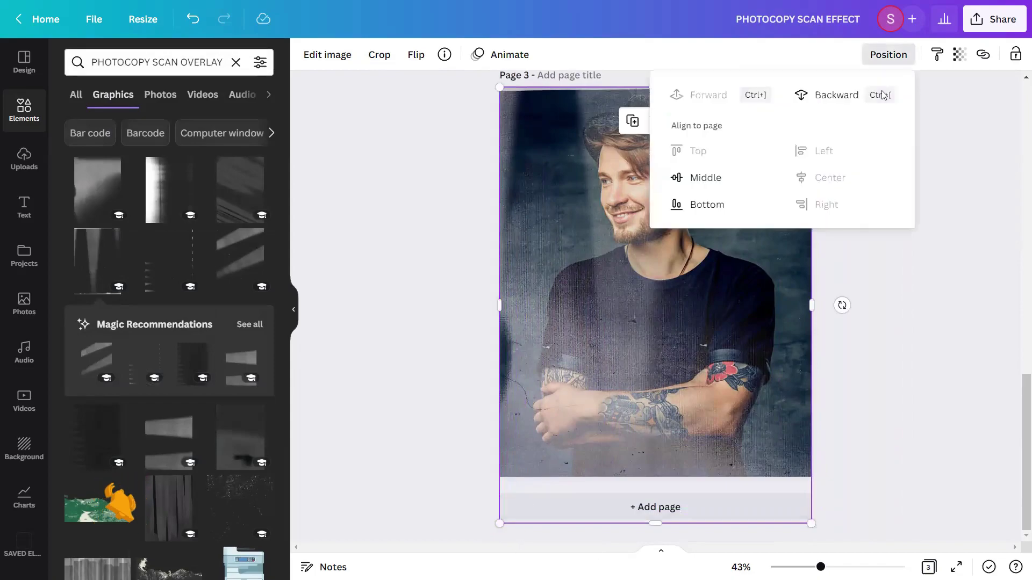
{"action": "left_click", "coordinate": [882, 95]}
{"action": "scroll", "coordinate": [938, 302], "scroll_direction": "up", "scroll_amount": 1}
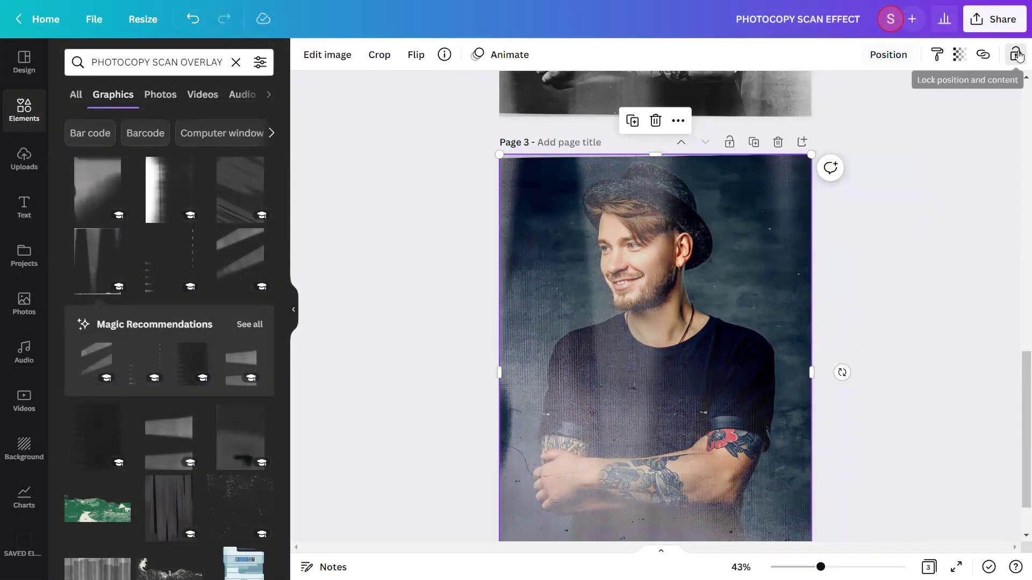
{"action": "left_click", "coordinate": [1016, 54]}
{"action": "left_click", "coordinate": [967, 238]}
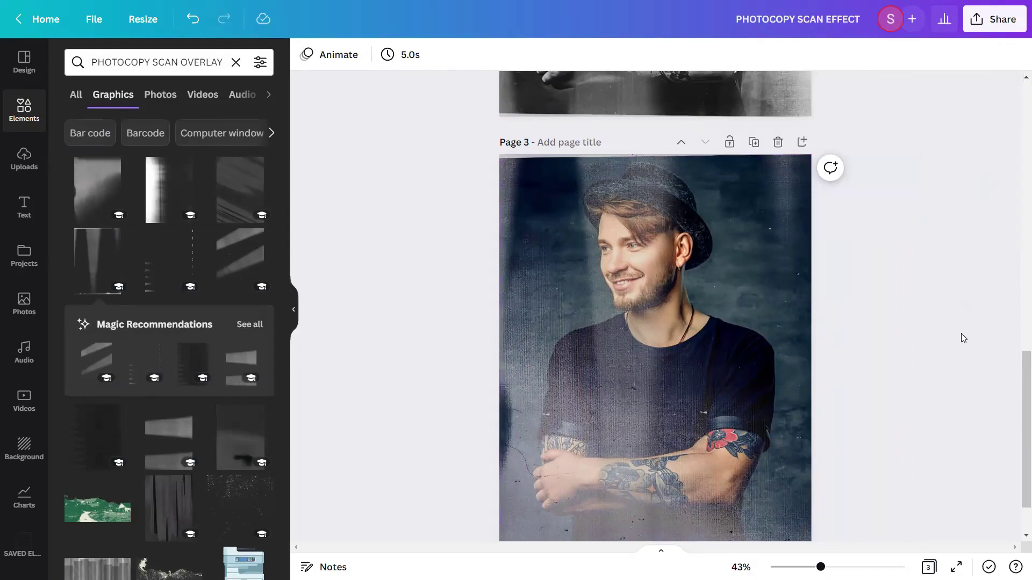
{"action": "scroll", "coordinate": [960, 325], "scroll_direction": "down", "scroll_amount": 2}
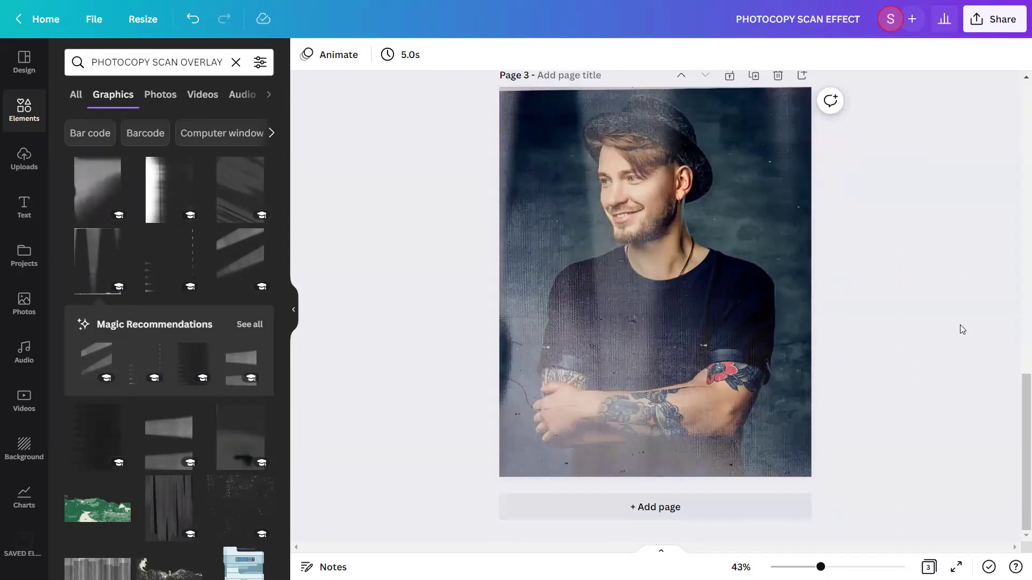
{"action": "left_click_drag", "start_coordinate": [1017, 410], "coordinate": [1016, 403]}
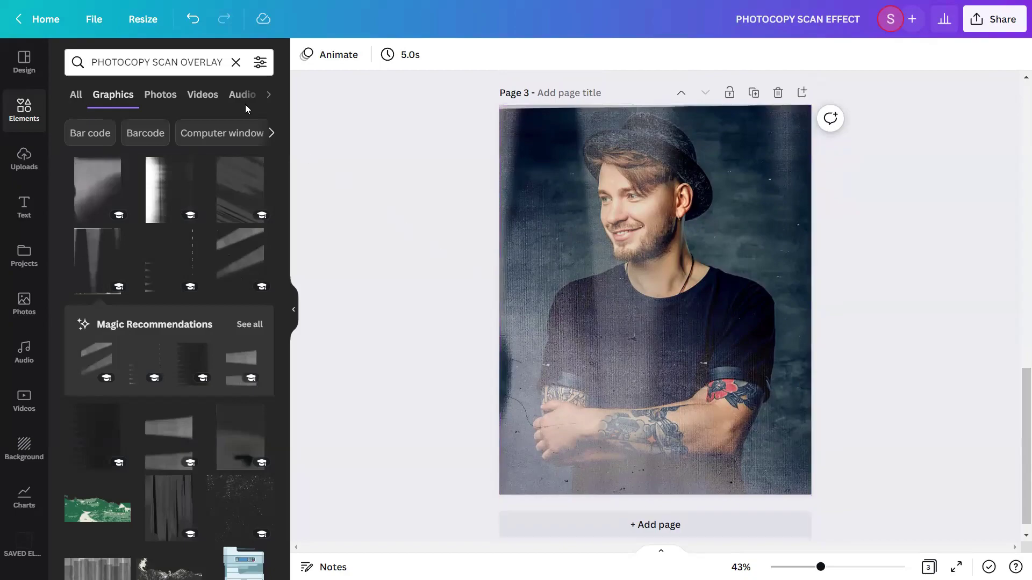
- Search elements for 'Circle Black Shadow' and add the dark circle shadow graphic to page 3
{"action": "left_click", "coordinate": [236, 63]}
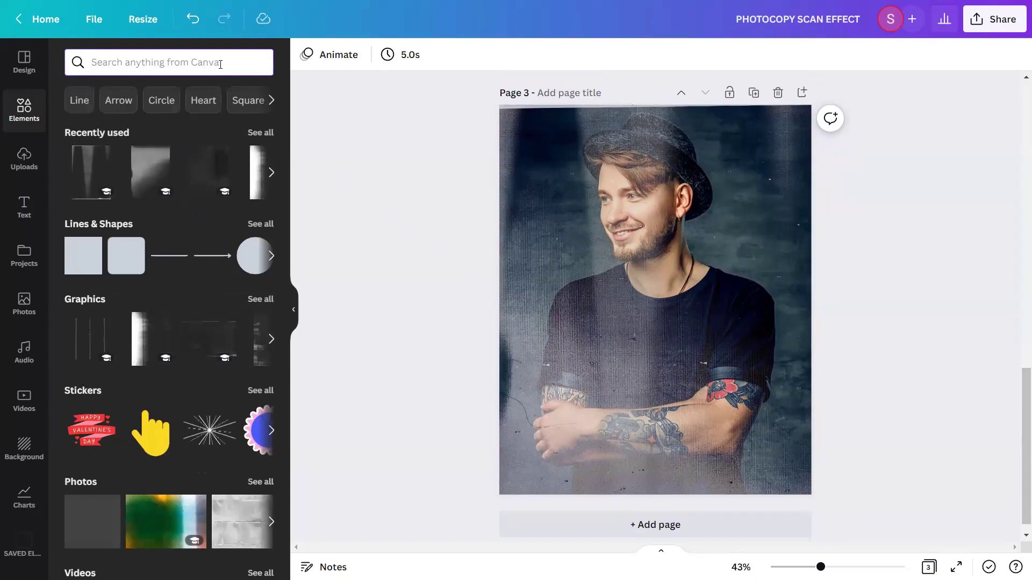
{"action": "type", "text": "Circ"}
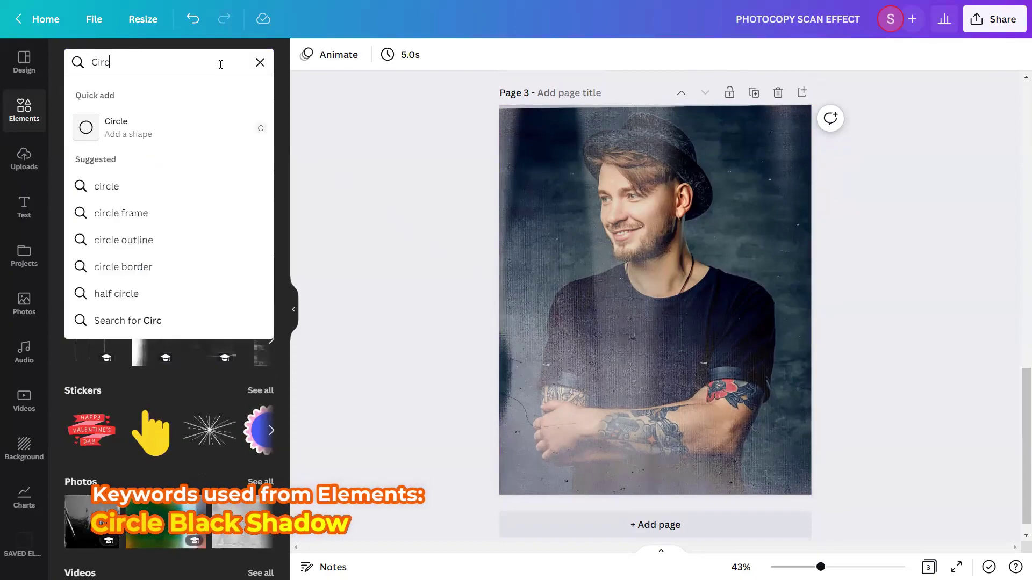
{"action": "type", "text": "le Bla"}
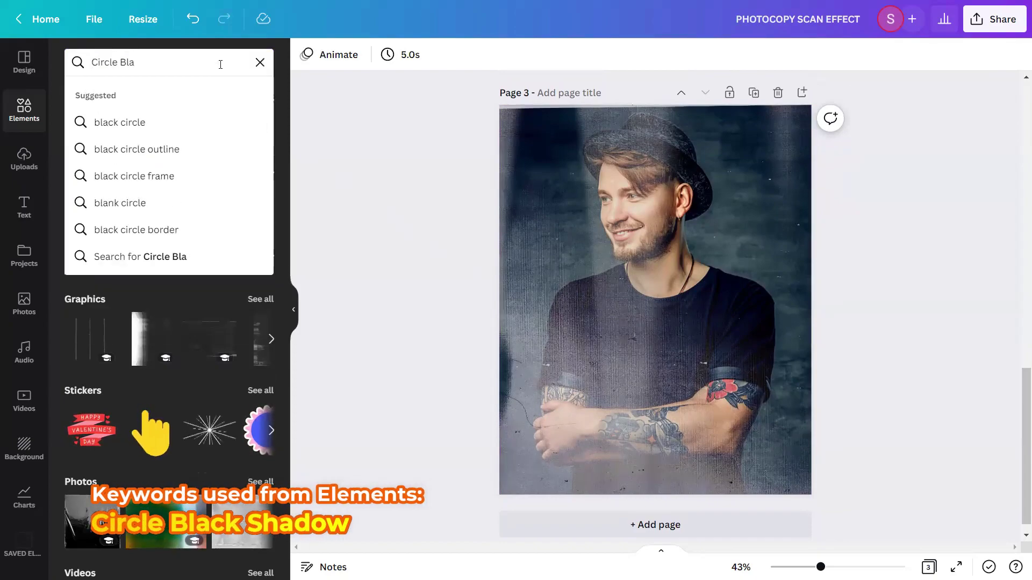
{"action": "type", "text": "ck Shad"}
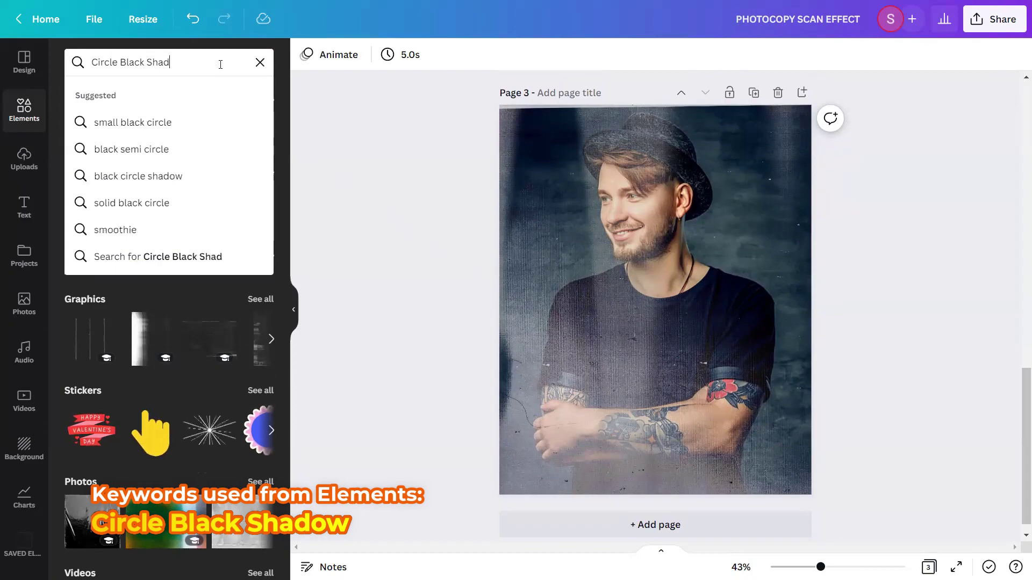
{"action": "type", "text": "ow"}
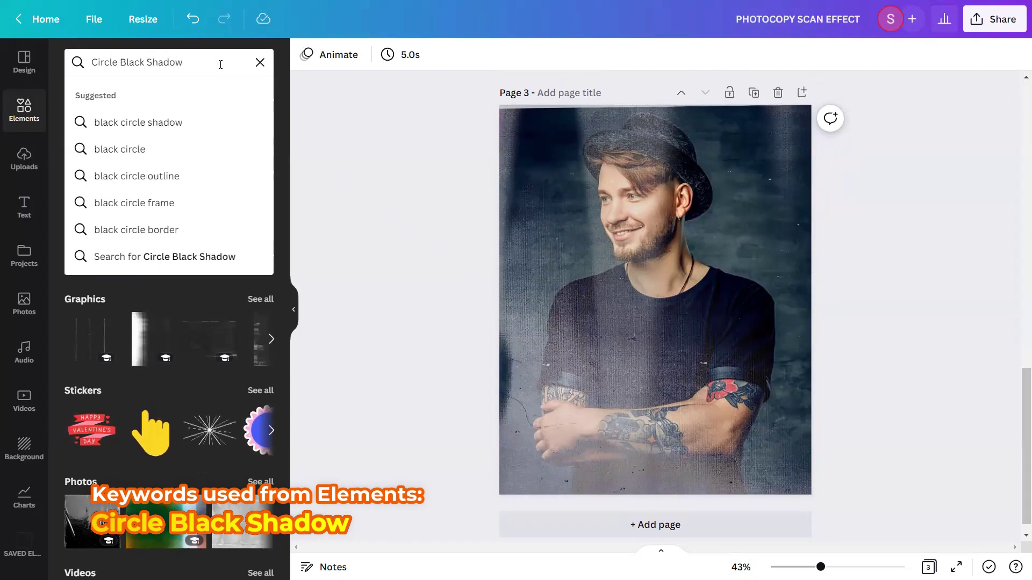
{"action": "key", "text": "Return"}
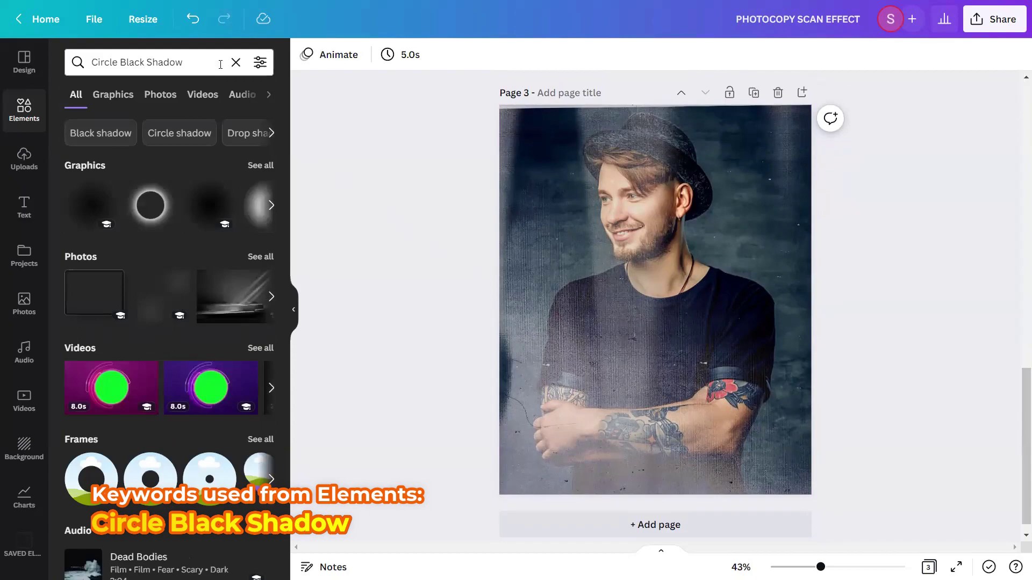
{"action": "left_click", "coordinate": [111, 102]}
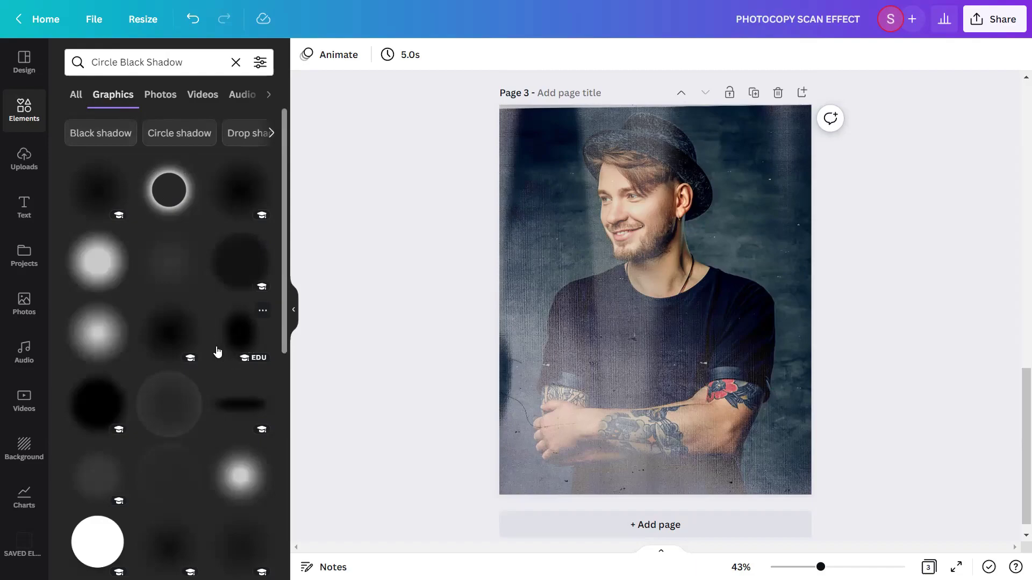
{"action": "left_click", "coordinate": [264, 311]}
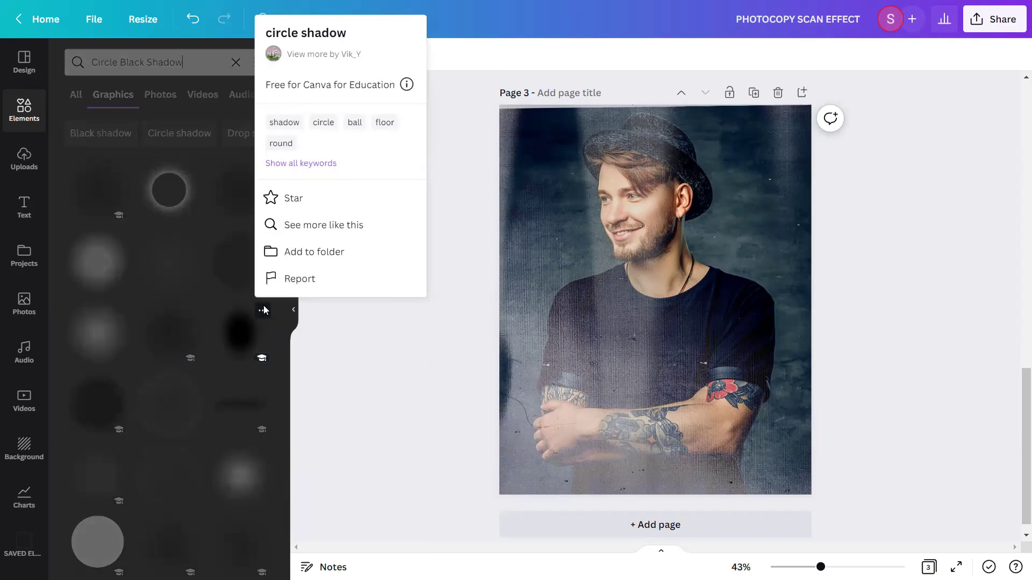
{"action": "left_click", "coordinate": [250, 330]}
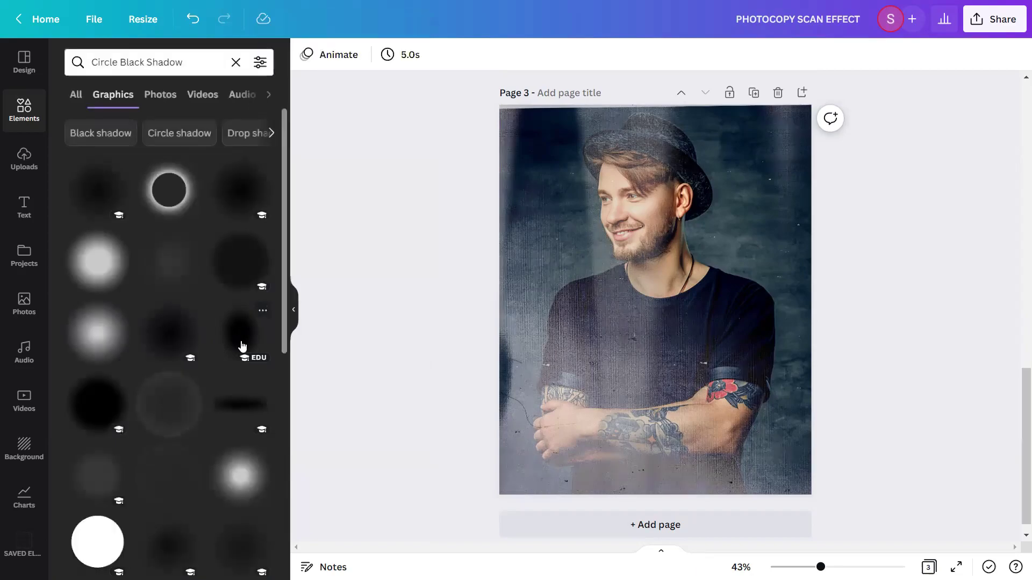
{"action": "left_click", "coordinate": [239, 344]}
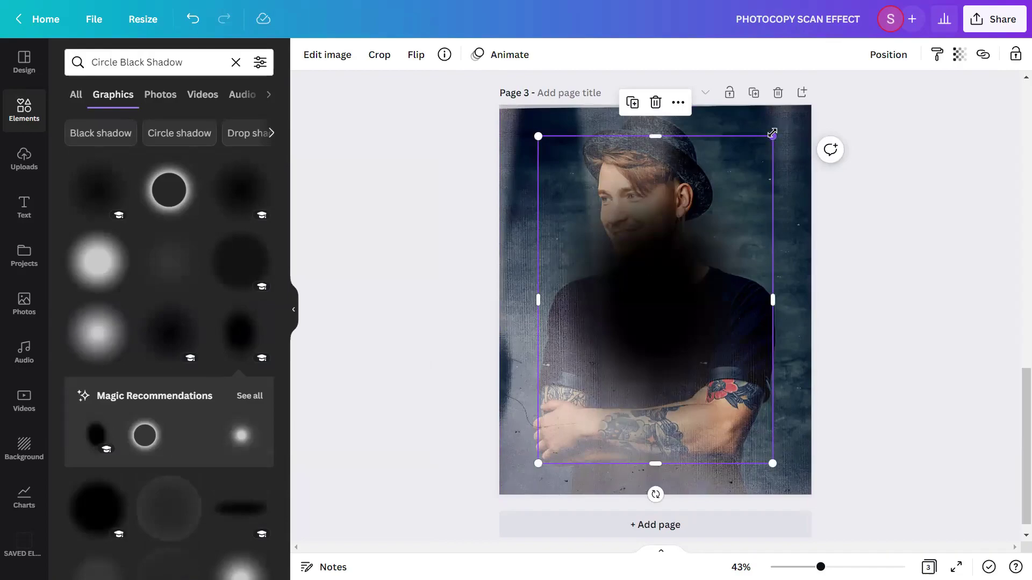
- Shrink the circle shadow and move it into the portrait's top-right corner
{"action": "left_click_drag", "start_coordinate": [772, 134], "coordinate": [688, 282]}
{"action": "left_click_drag", "start_coordinate": [601, 380], "coordinate": [820, 134]}
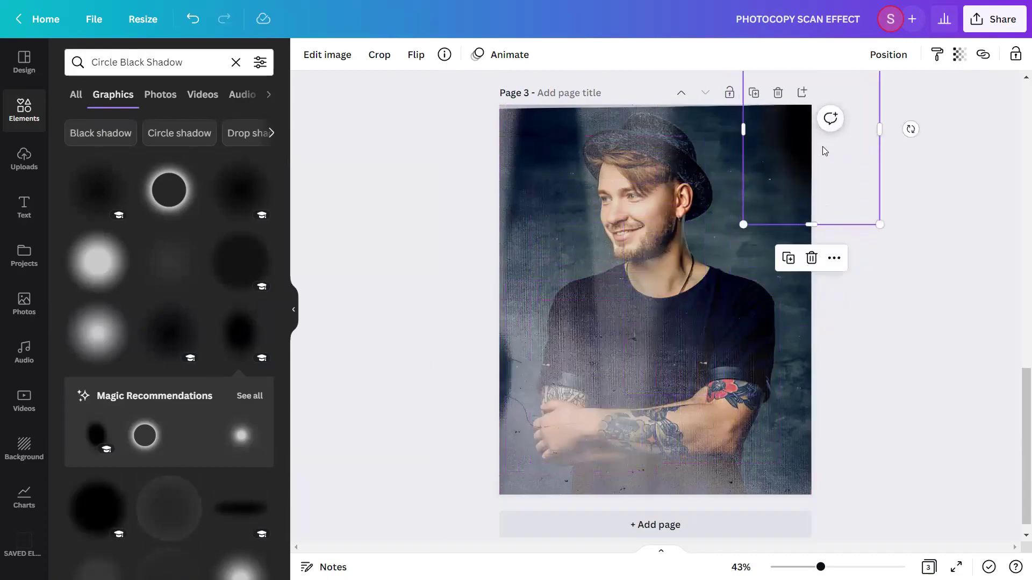
{"action": "left_click_drag", "start_coordinate": [813, 162], "coordinate": [473, 389]}
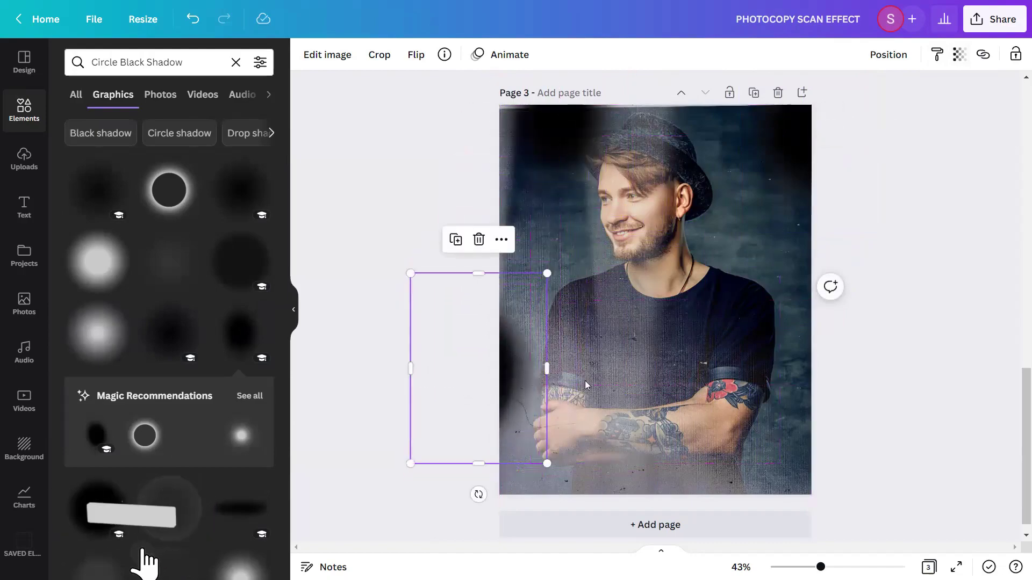
{"action": "left_click", "coordinate": [891, 309]}
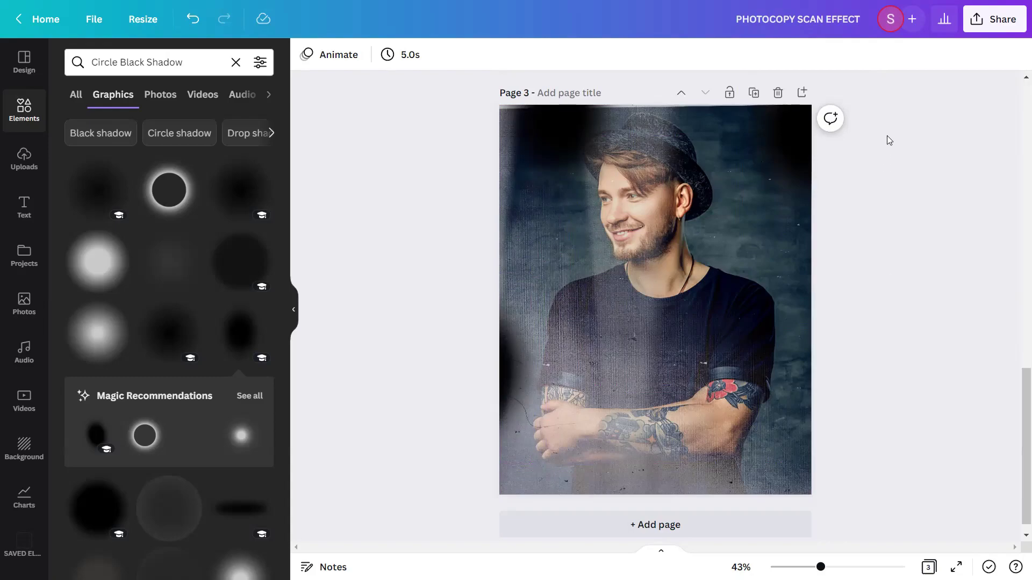
- Marquee-select all the shadow elements and review their Position options
{"action": "left_click_drag", "start_coordinate": [886, 138], "coordinate": [468, 368]}
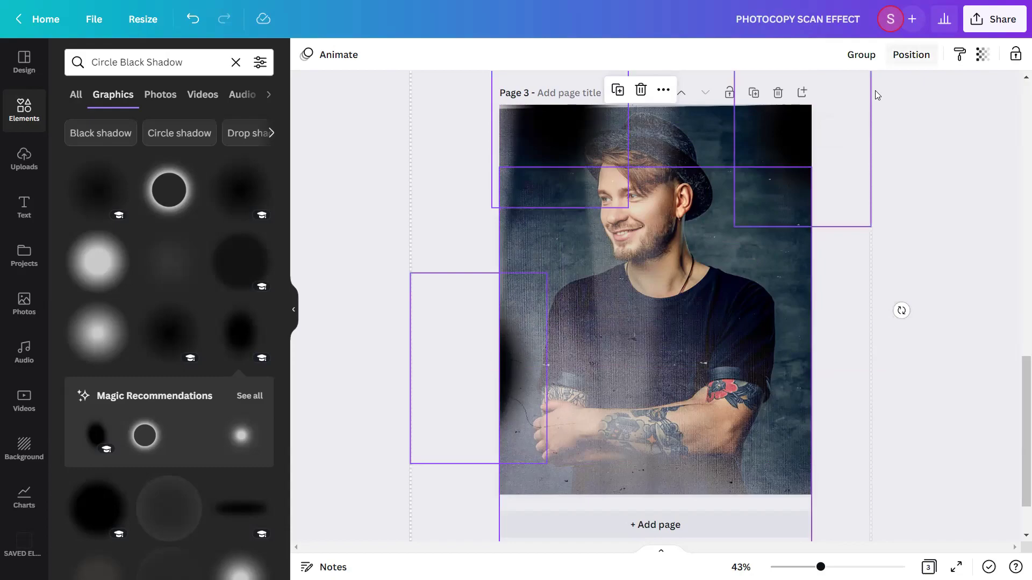
{"action": "left_click", "coordinate": [911, 55]}
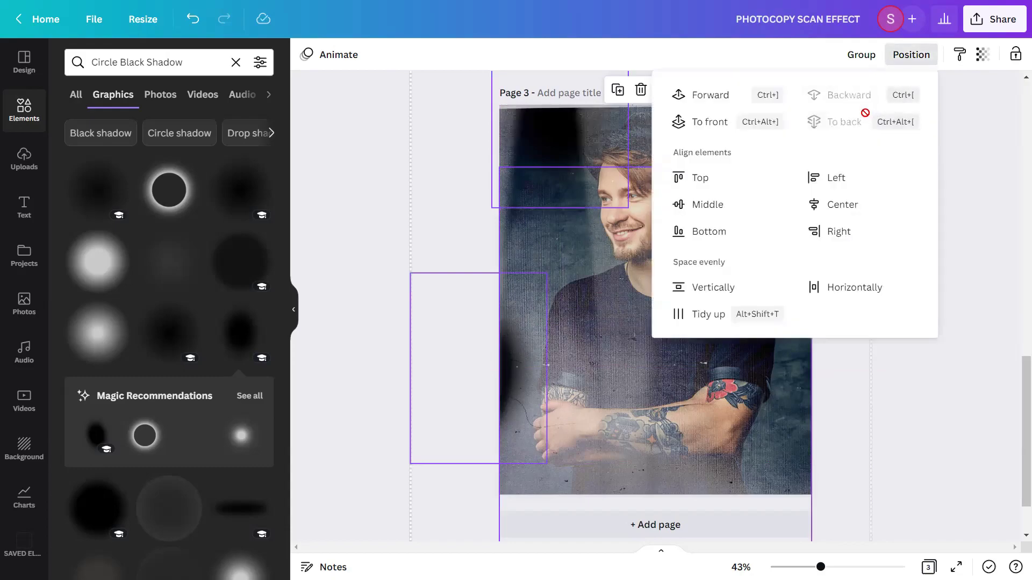
{"action": "left_click", "coordinate": [966, 322]}
{"action": "left_click", "coordinate": [966, 321]}
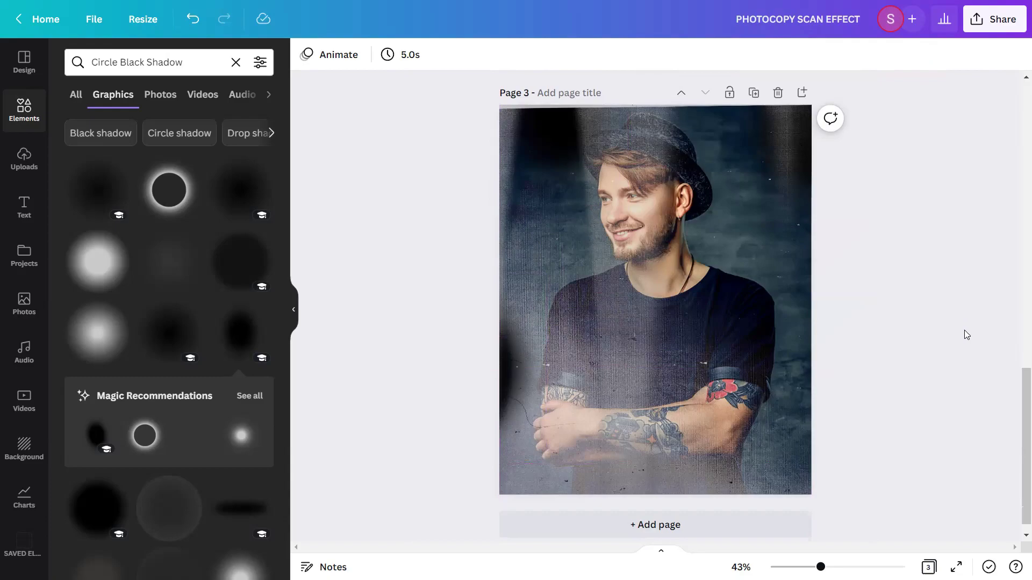
- Search elements for 'Paper Shadow Effect' and add the page-curl graphic from Graphics to page 3
{"action": "left_click", "coordinate": [236, 62]}
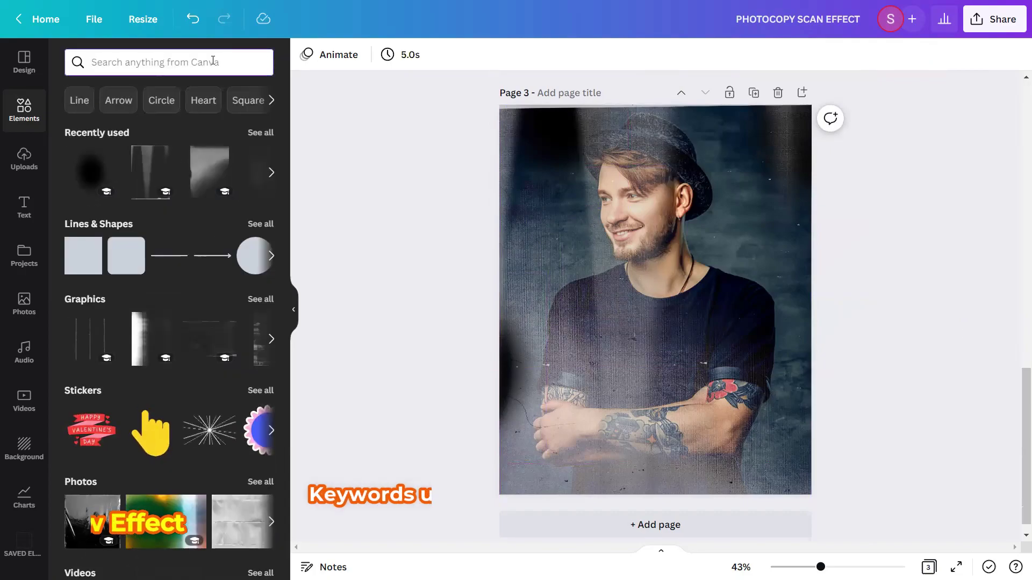
{"action": "type", "text": "Paper"}
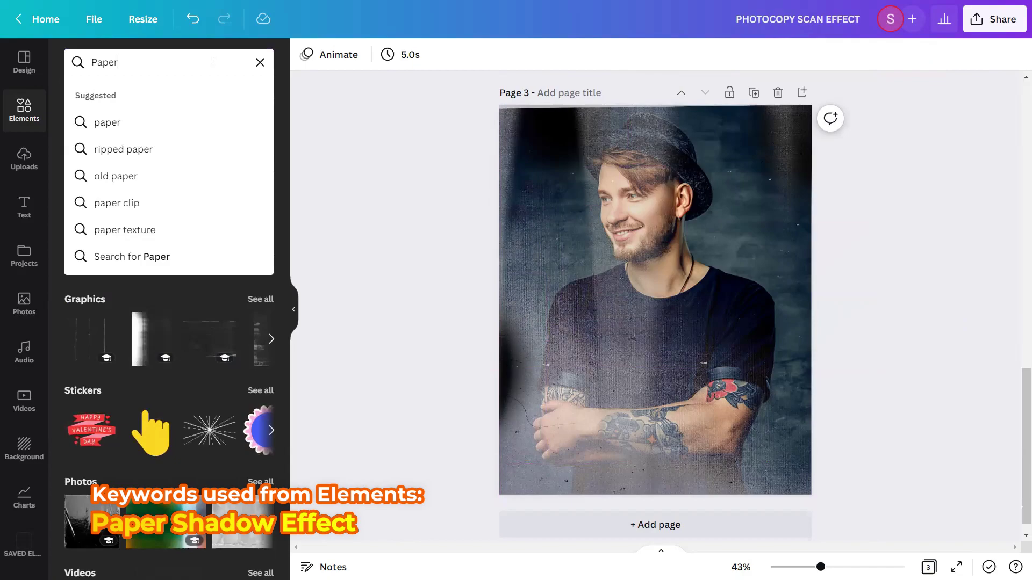
{"action": "type", "text": " Shado"}
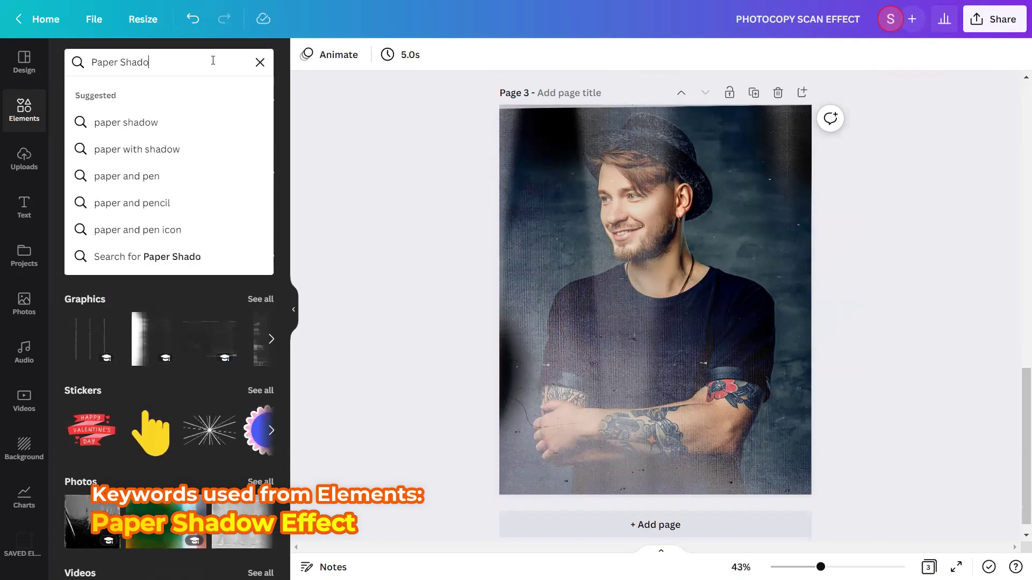
{"action": "type", "text": "w Effec"}
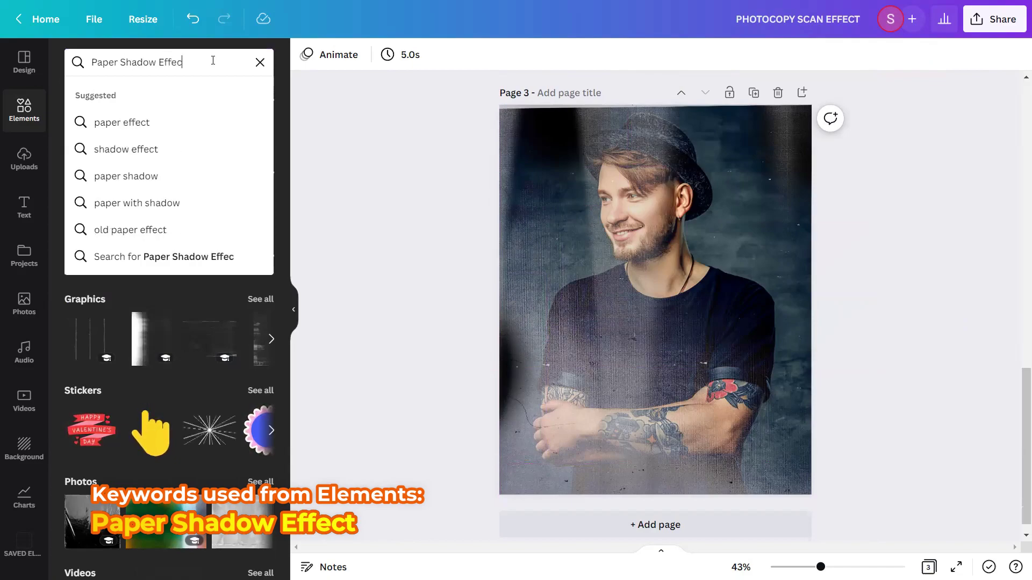
{"action": "type", "text": "t"}
{"action": "key", "text": "Return"}
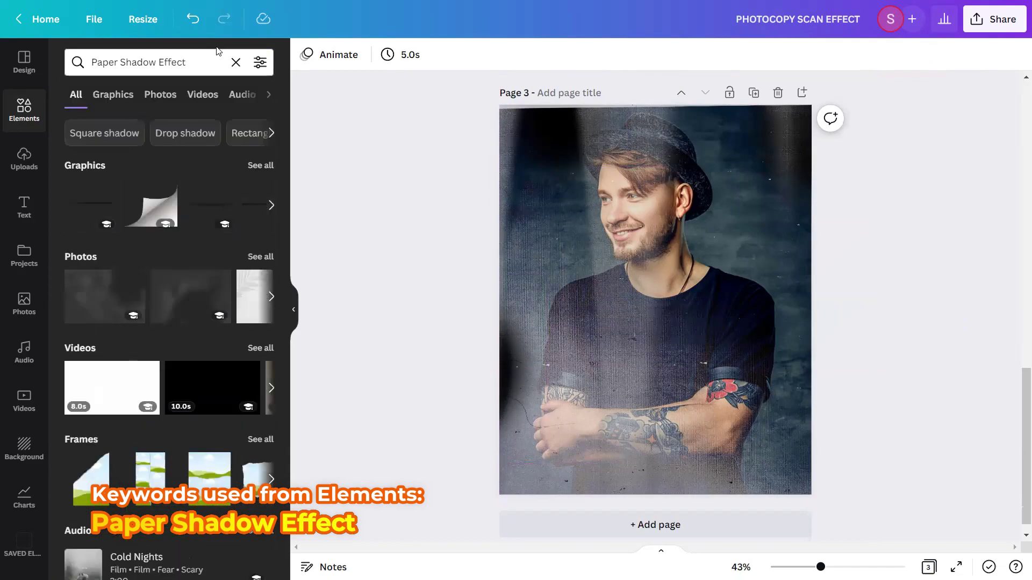
{"action": "left_click", "coordinate": [102, 99]}
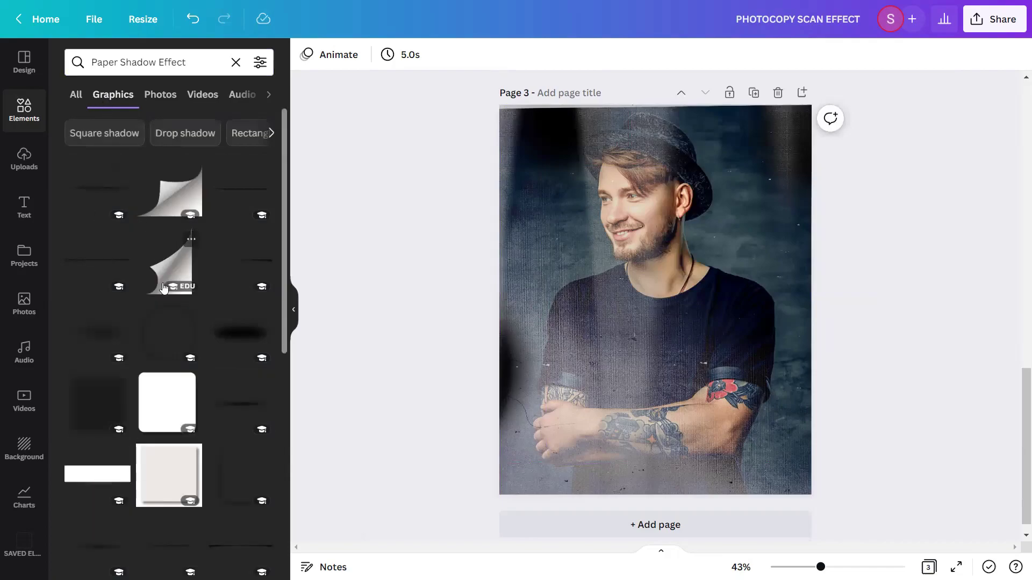
{"action": "left_click", "coordinate": [189, 238]}
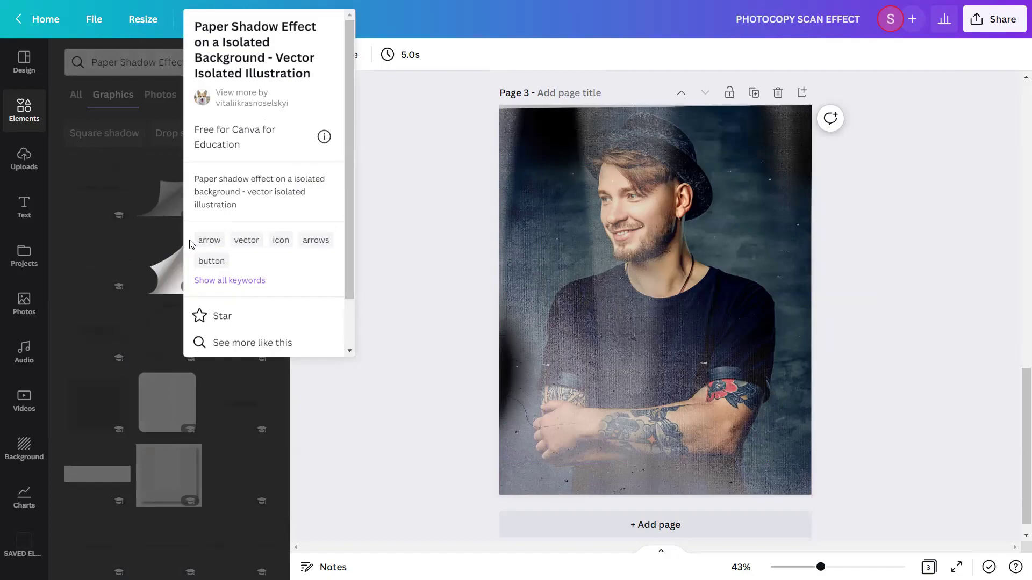
{"action": "left_click", "coordinate": [162, 263]}
{"action": "left_click", "coordinate": [167, 268]}
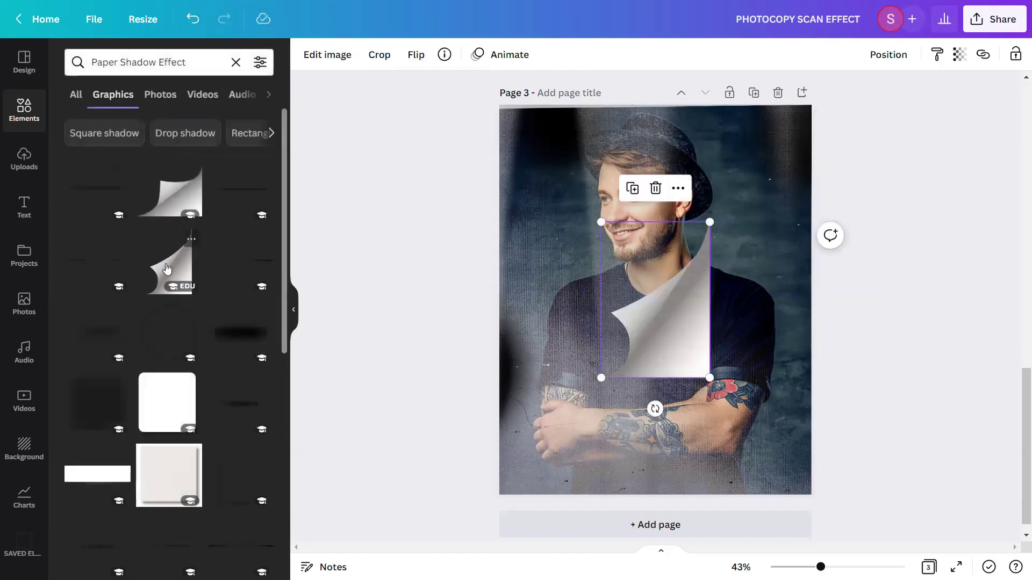
- Hide the side panel and align the page curl to page 3's bottom-right corner
{"action": "left_click", "coordinate": [236, 62]}
{"action": "left_click", "coordinate": [293, 309]}
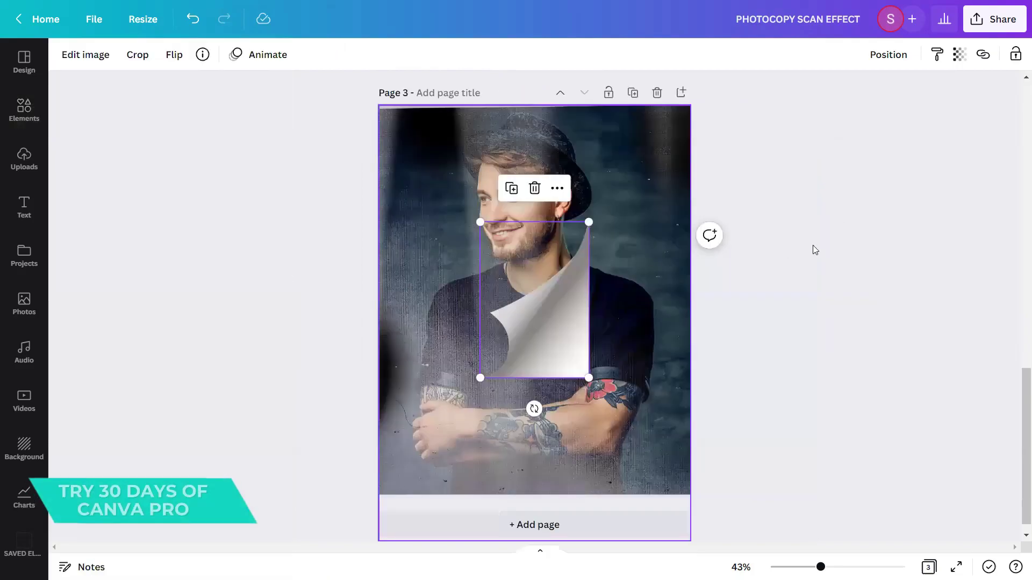
{"action": "left_click", "coordinate": [888, 54]}
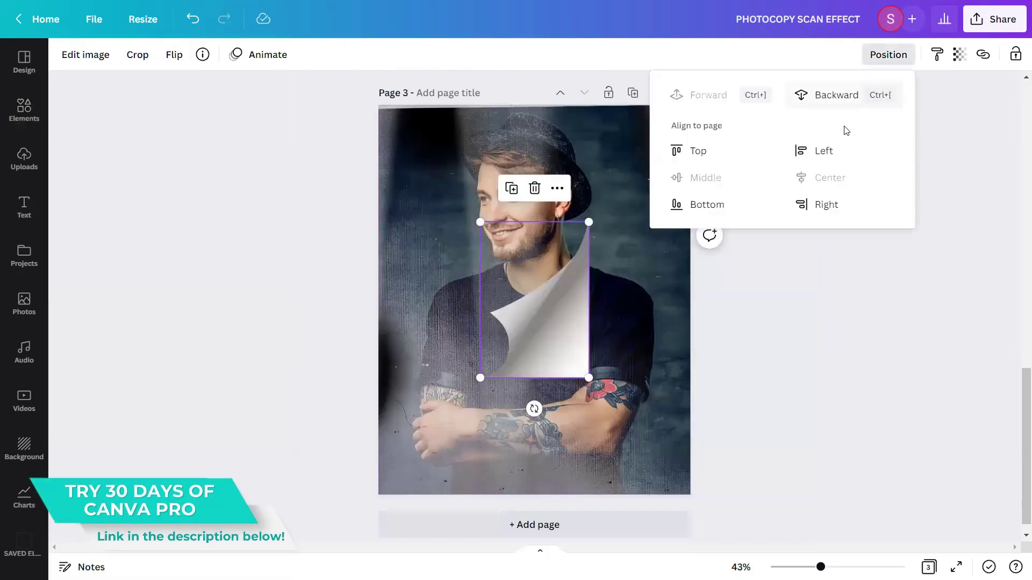
{"action": "left_click", "coordinate": [742, 205]}
{"action": "left_click", "coordinate": [811, 205]}
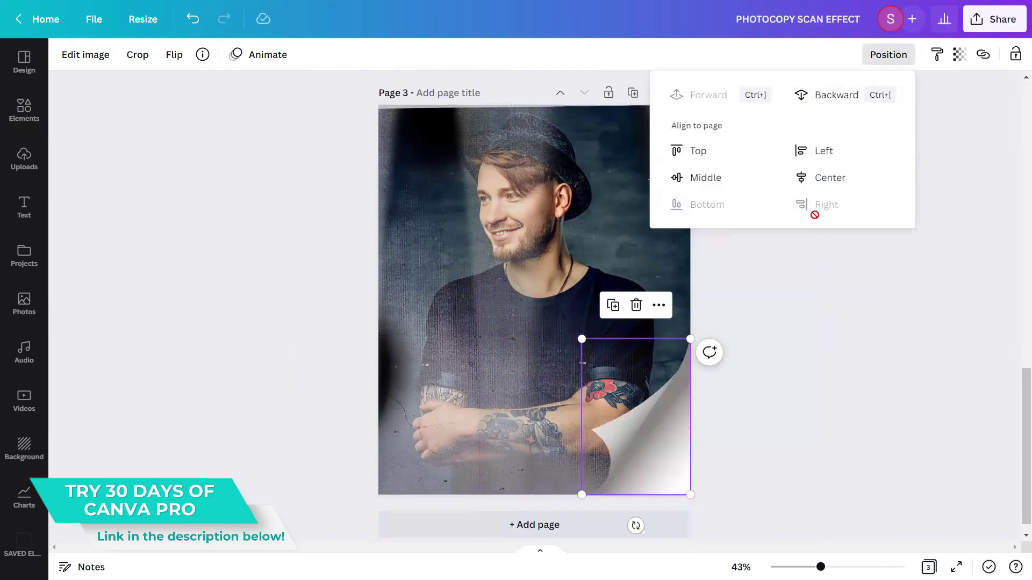
{"action": "left_click", "coordinate": [838, 385]}
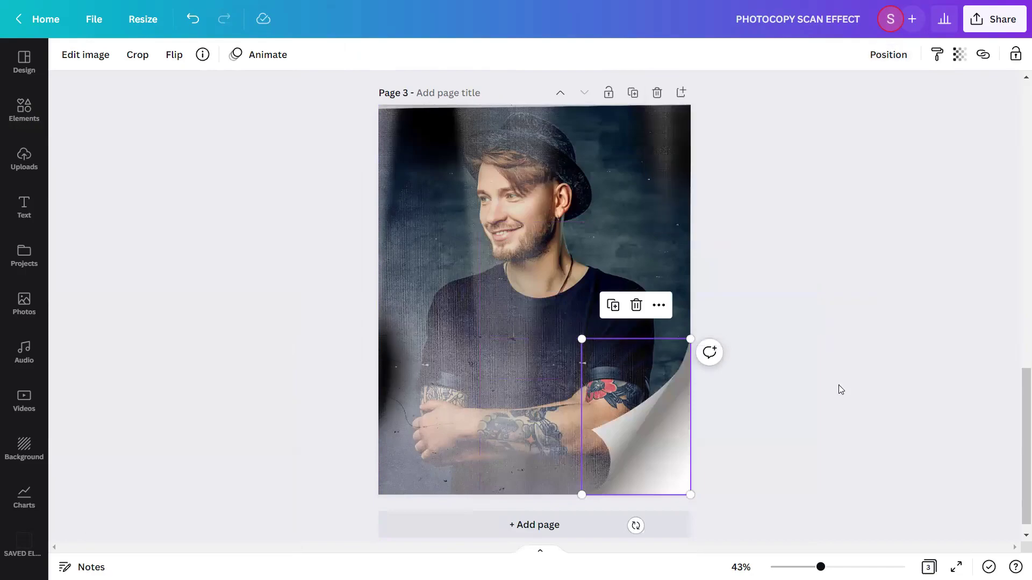
- Copy the page-curl graphic for reuse
{"action": "right_click", "coordinate": [644, 411]}
{"action": "left_click", "coordinate": [695, 270]}
{"action": "left_click", "coordinate": [786, 348]}
{"action": "scroll", "coordinate": [787, 361], "scroll_direction": "up", "scroll_amount": 8}
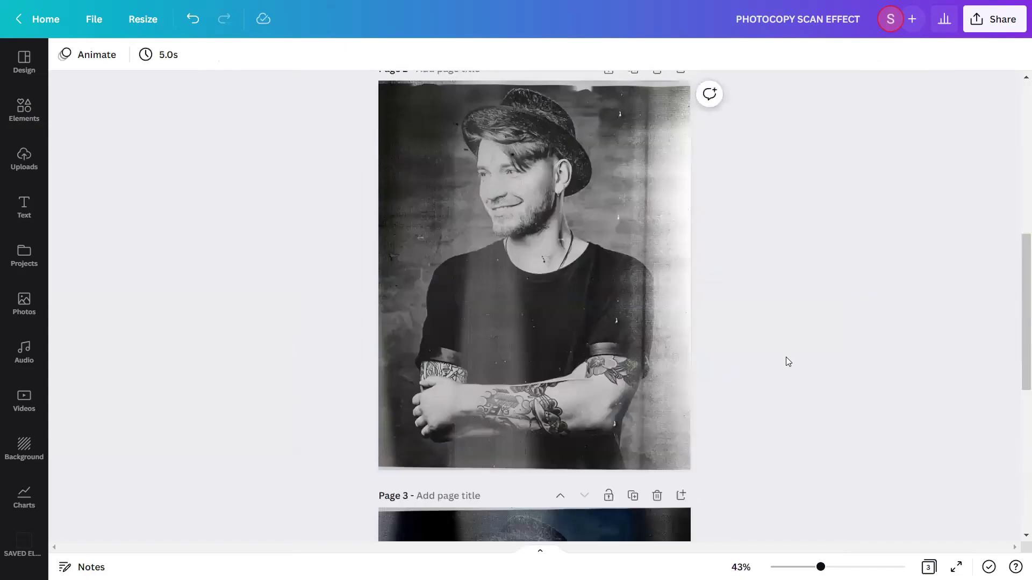
- Paste the page curl onto page 2 with Ctrl+V, then present page 3 full screen
{"action": "scroll", "coordinate": [786, 358], "scroll_direction": "up", "scroll_amount": 1}
{"action": "scroll", "coordinate": [785, 357], "scroll_direction": "down", "scroll_amount": 1}
{"action": "key", "text": "ctrl+v"}
{"action": "left_click", "coordinate": [785, 358]}
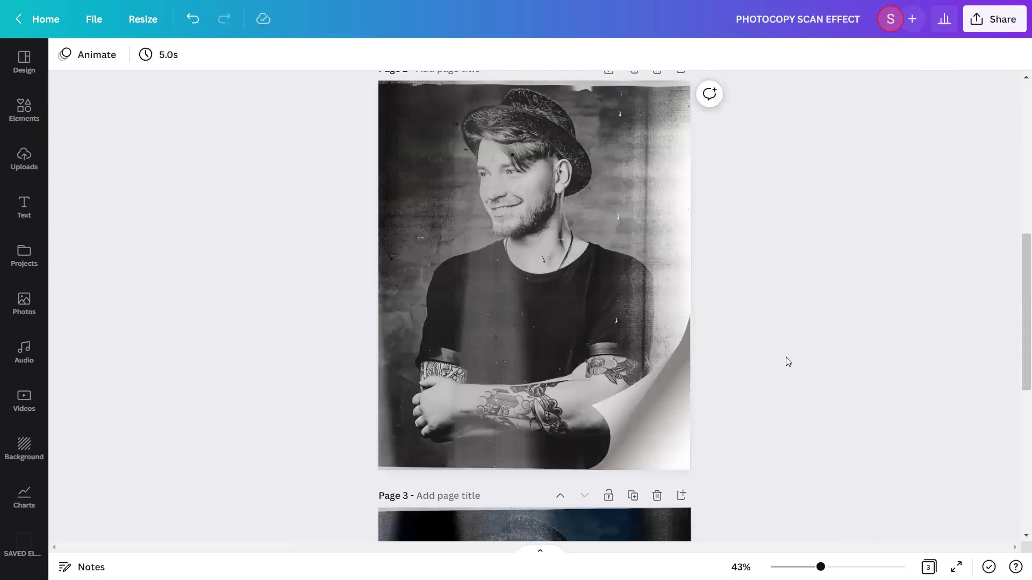
{"action": "left_click_drag", "start_coordinate": [1017, 317], "coordinate": [1016, 456]}
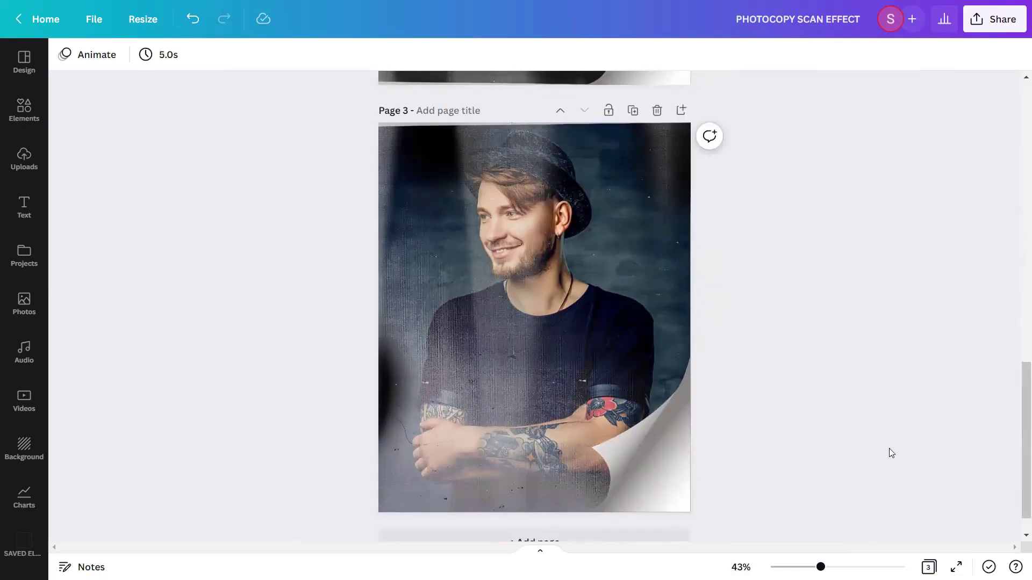
{"action": "left_click", "coordinate": [956, 567]}
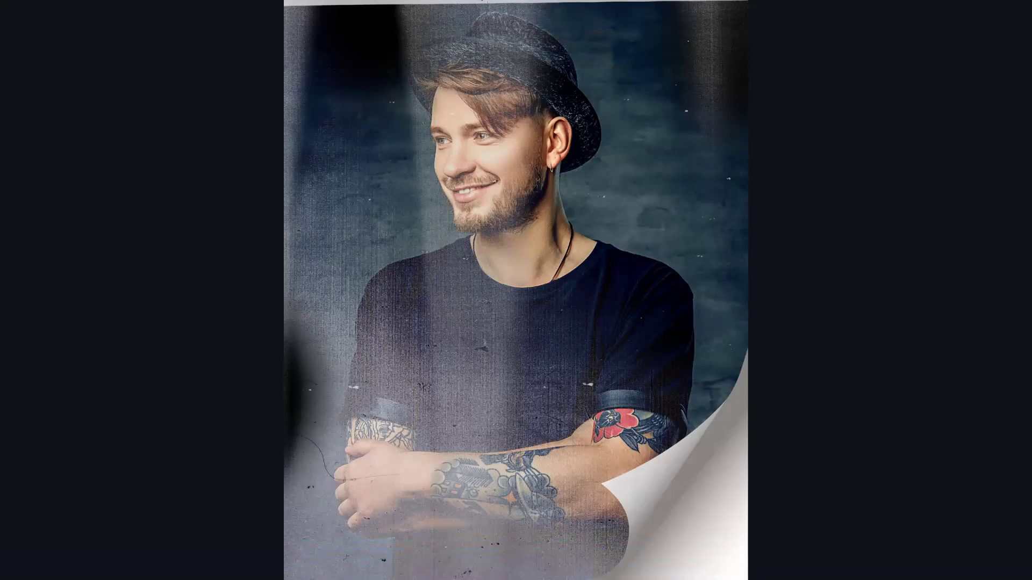
- Exit full screen, scroll up to page 2, and present the design from there
{"action": "key", "text": "Escape"}
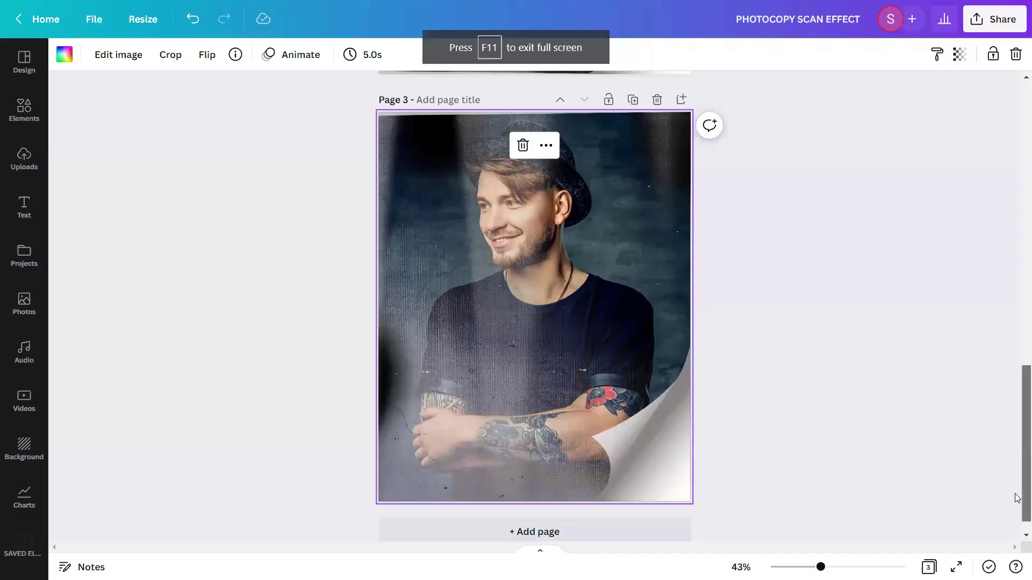
{"action": "left_click_drag", "start_coordinate": [1017, 500], "coordinate": [1018, 364]}
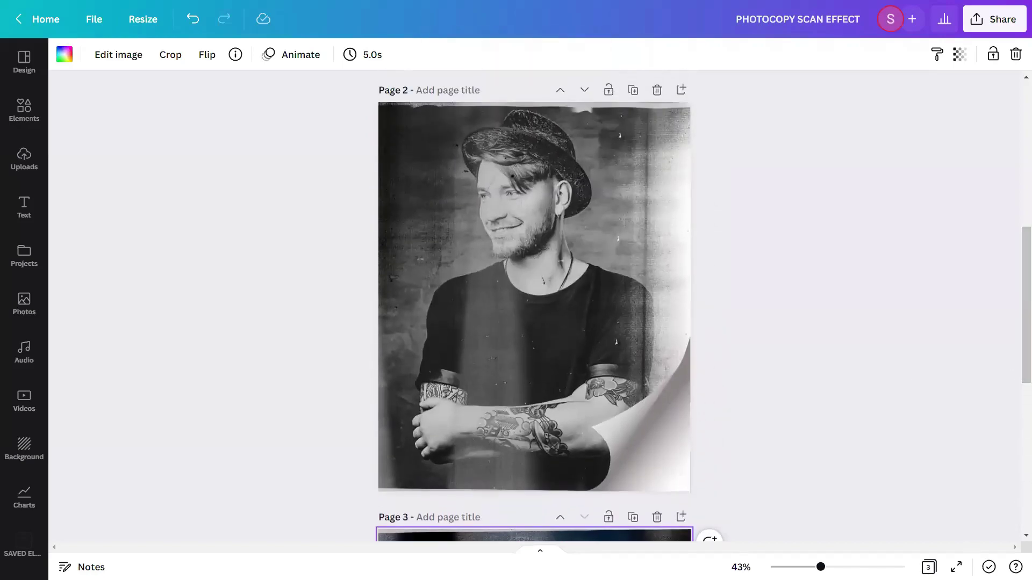
{"action": "left_click", "coordinate": [956, 567]}
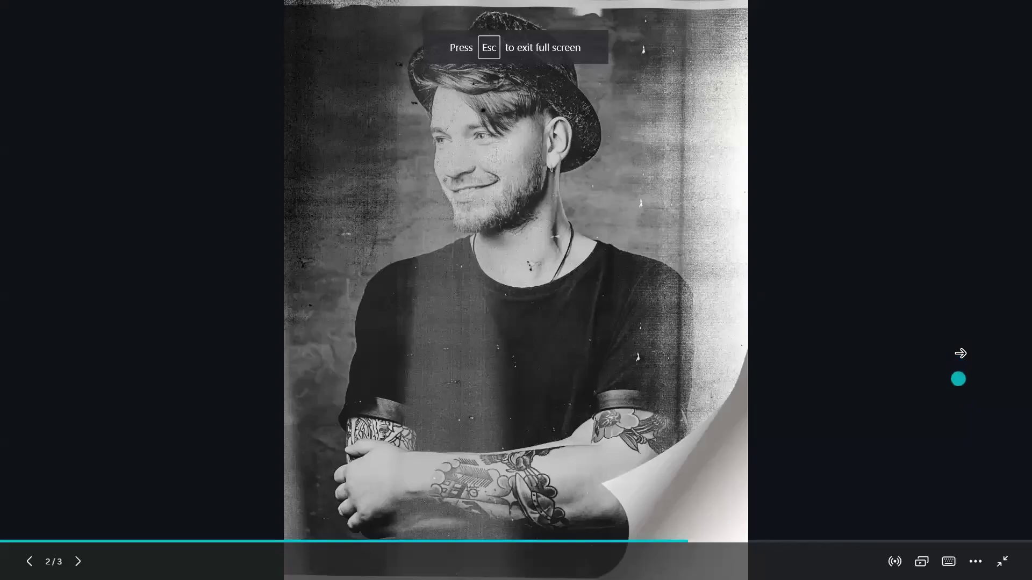